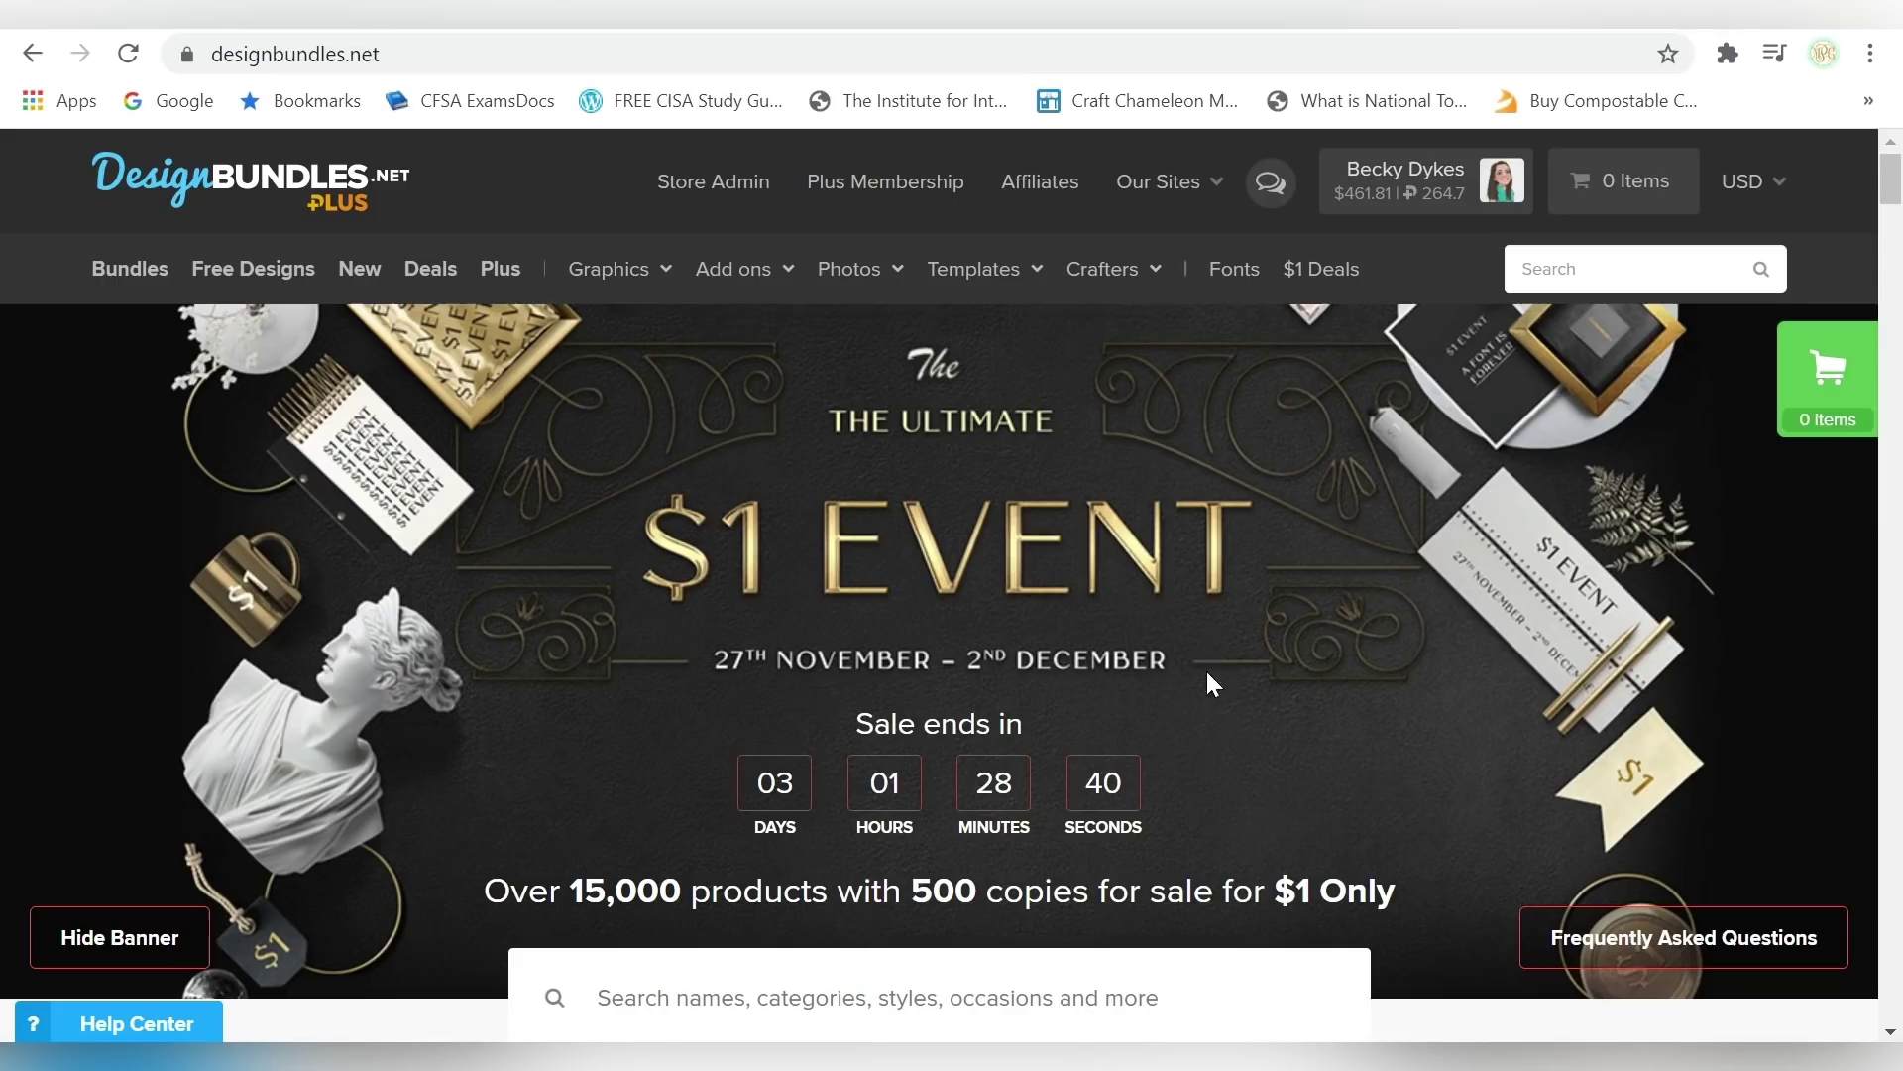
- Go to the Plus Membership page and scroll down to its DesignScape introduction and products
click(502, 280)
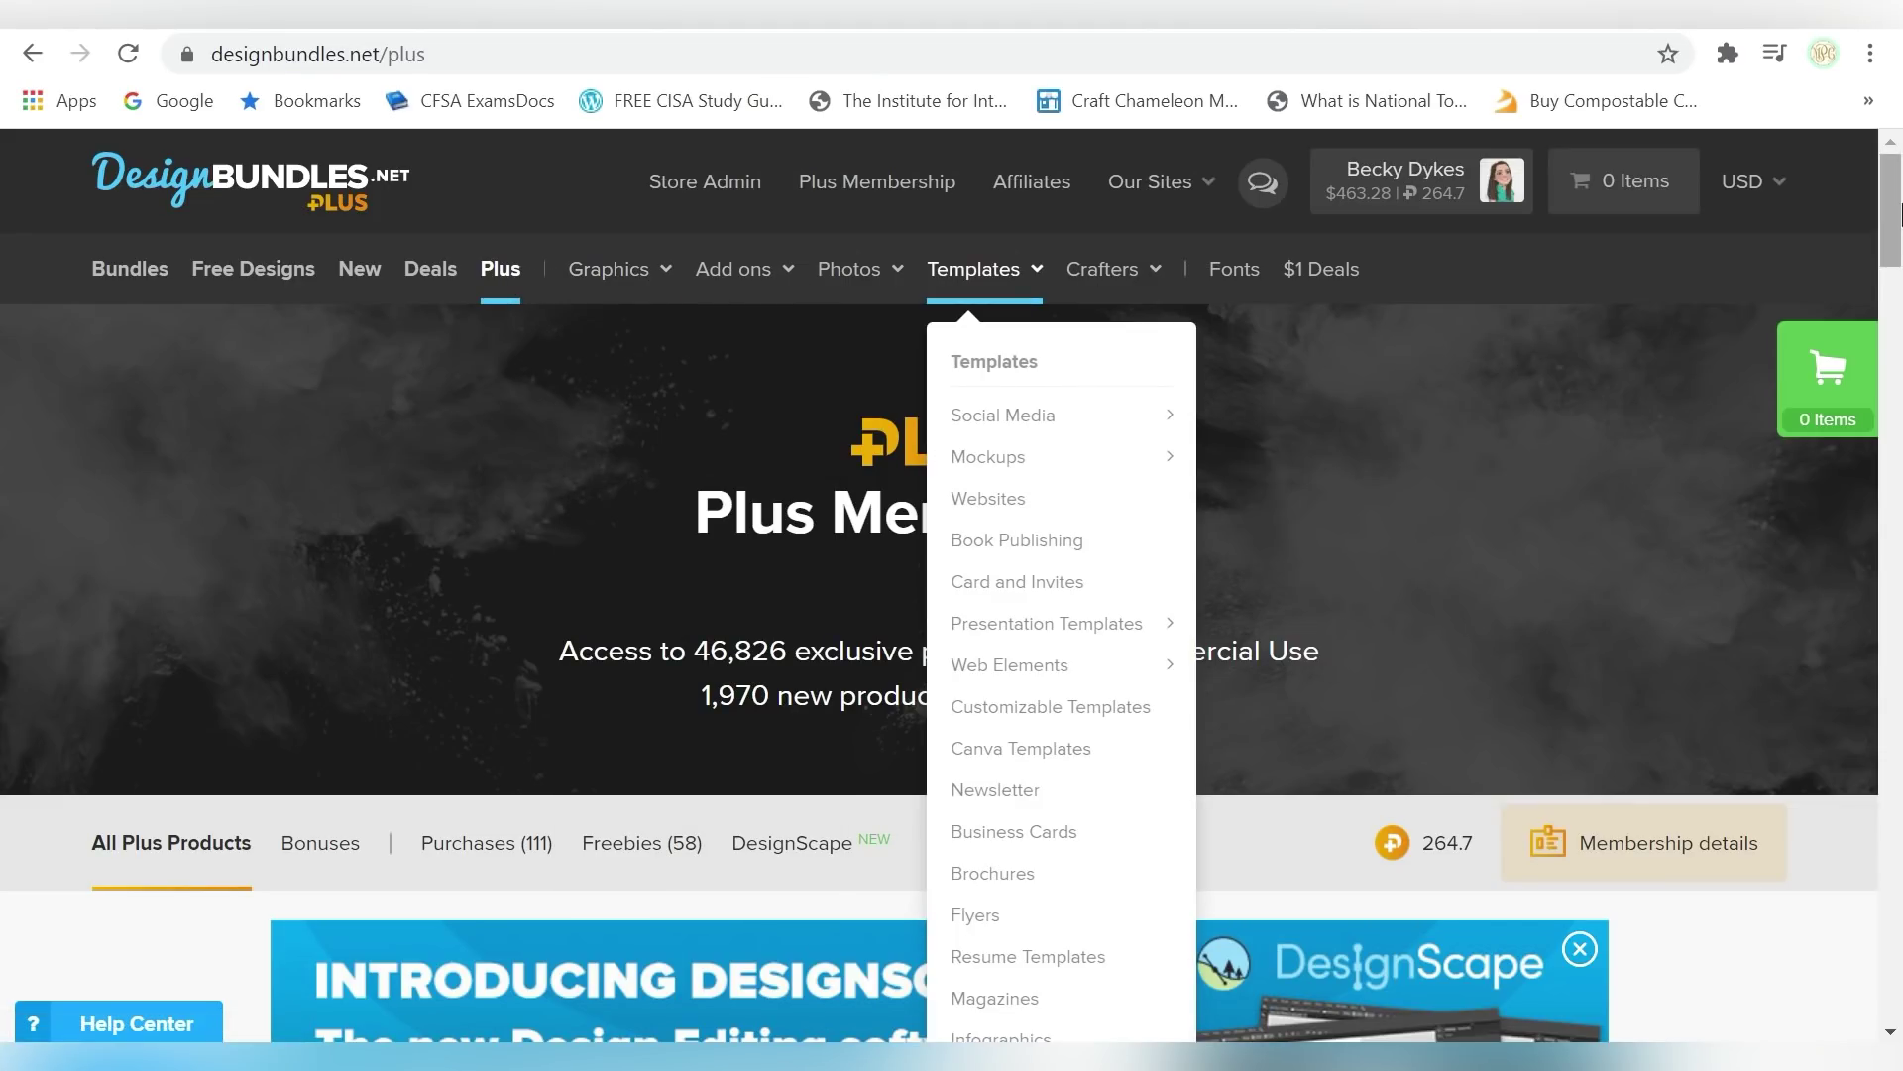
drag(1897, 208, 1899, 241)
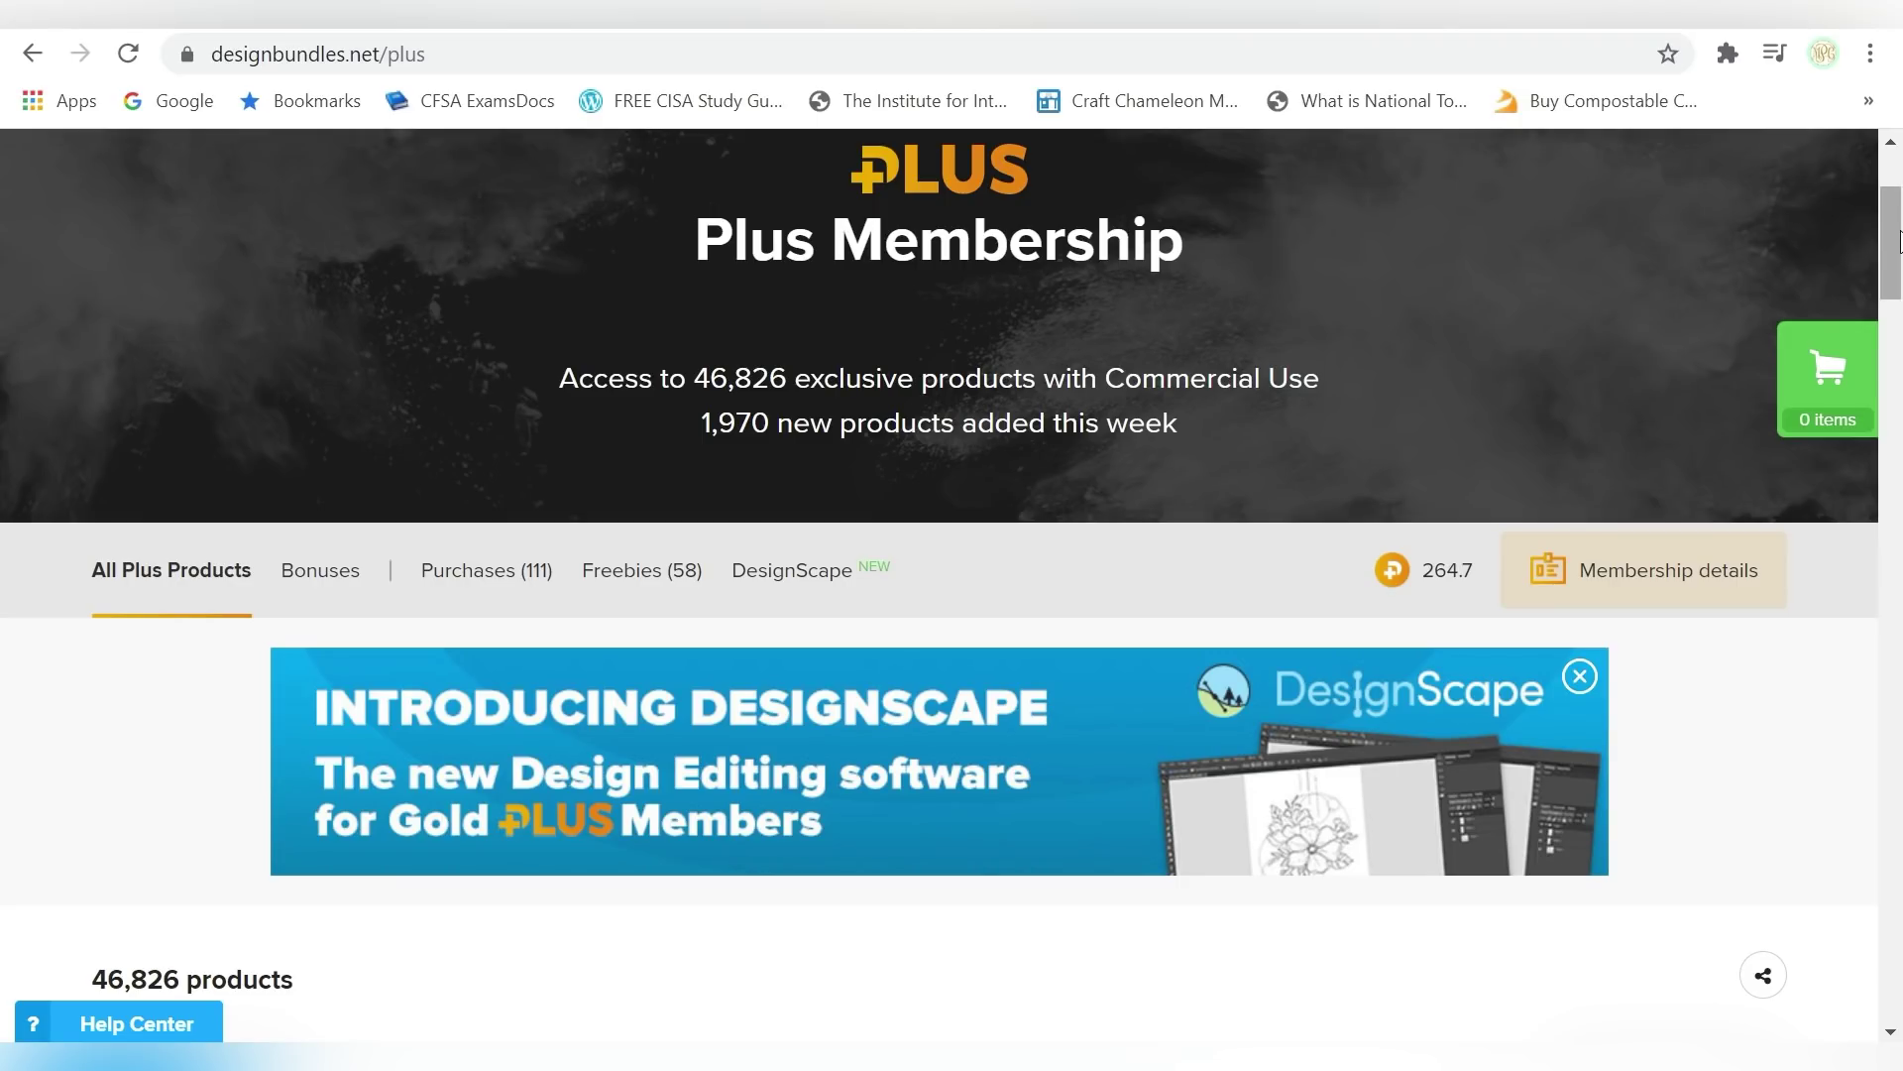
drag(1900, 240, 1900, 266)
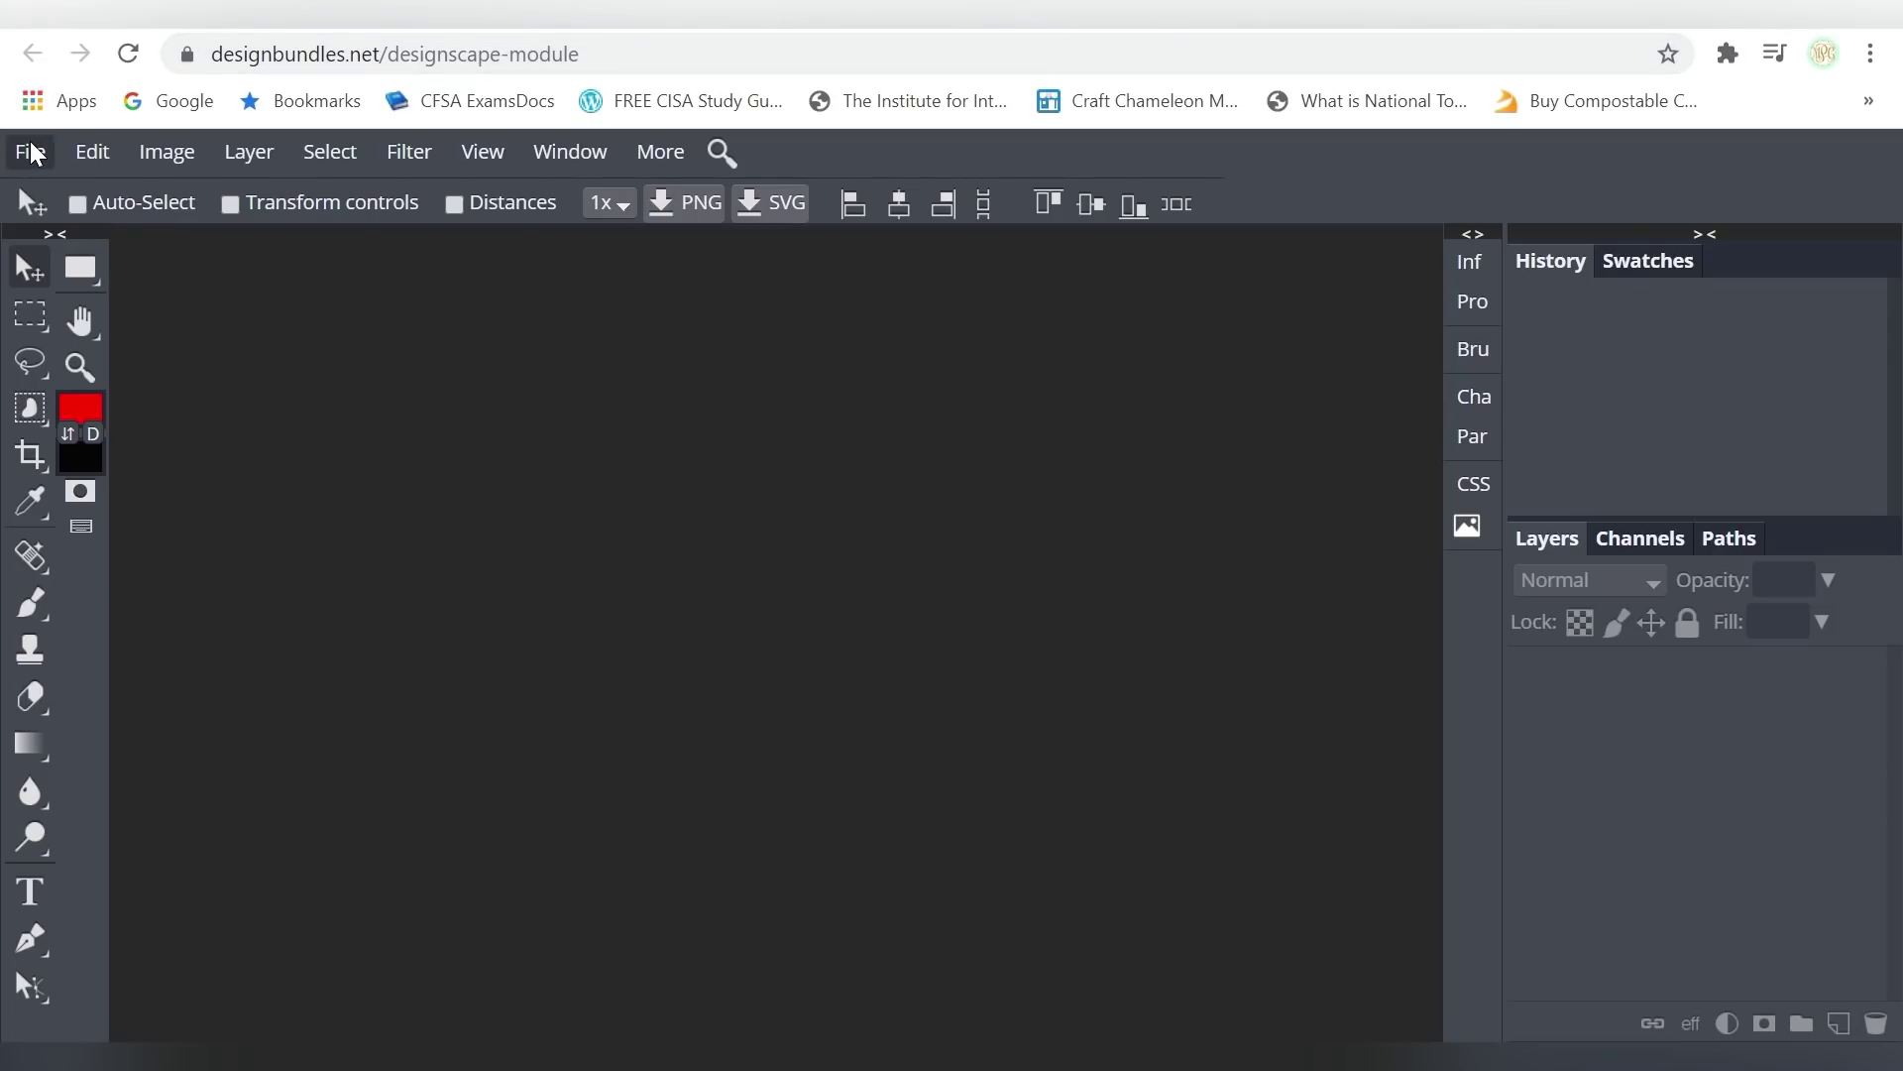
- Open DBPlus_Mockup24_Christmas_TallSkinnyTumbler.psd from its folder in Downloads
click(31, 151)
click(56, 236)
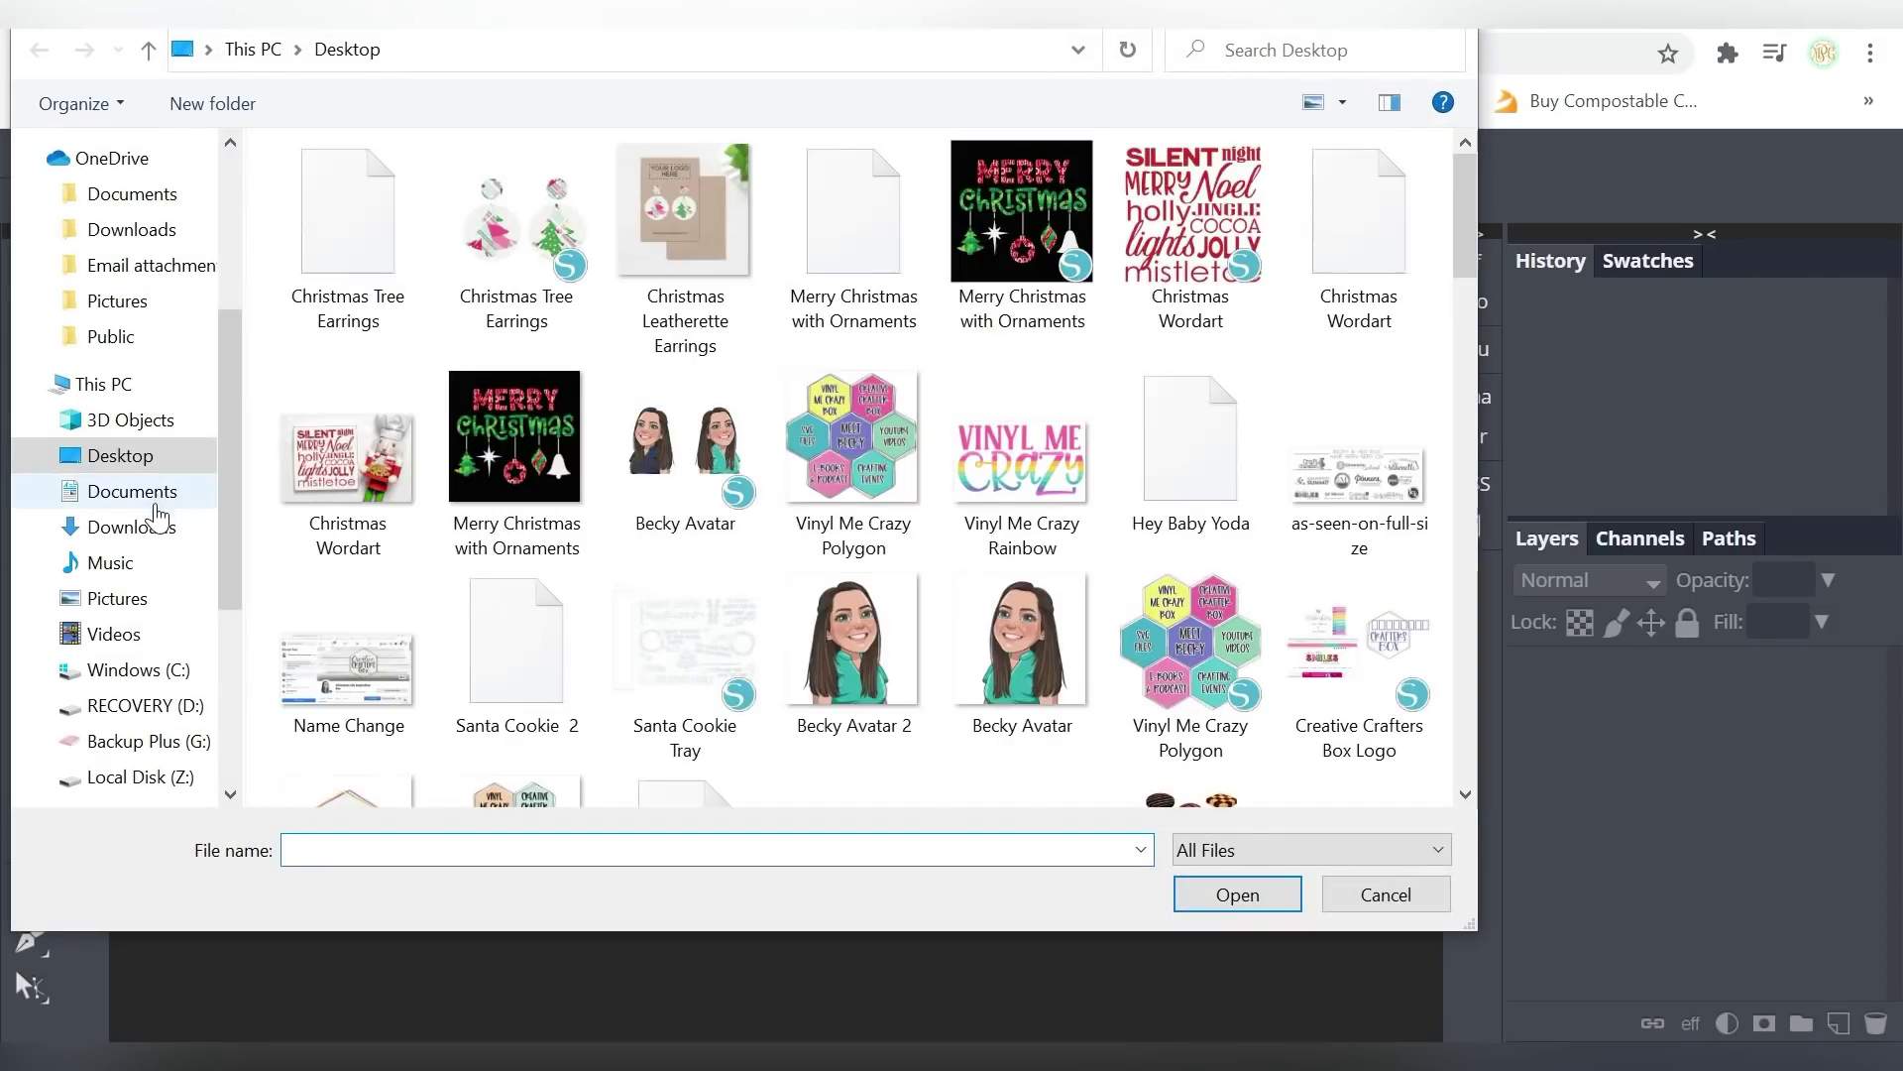
click(139, 527)
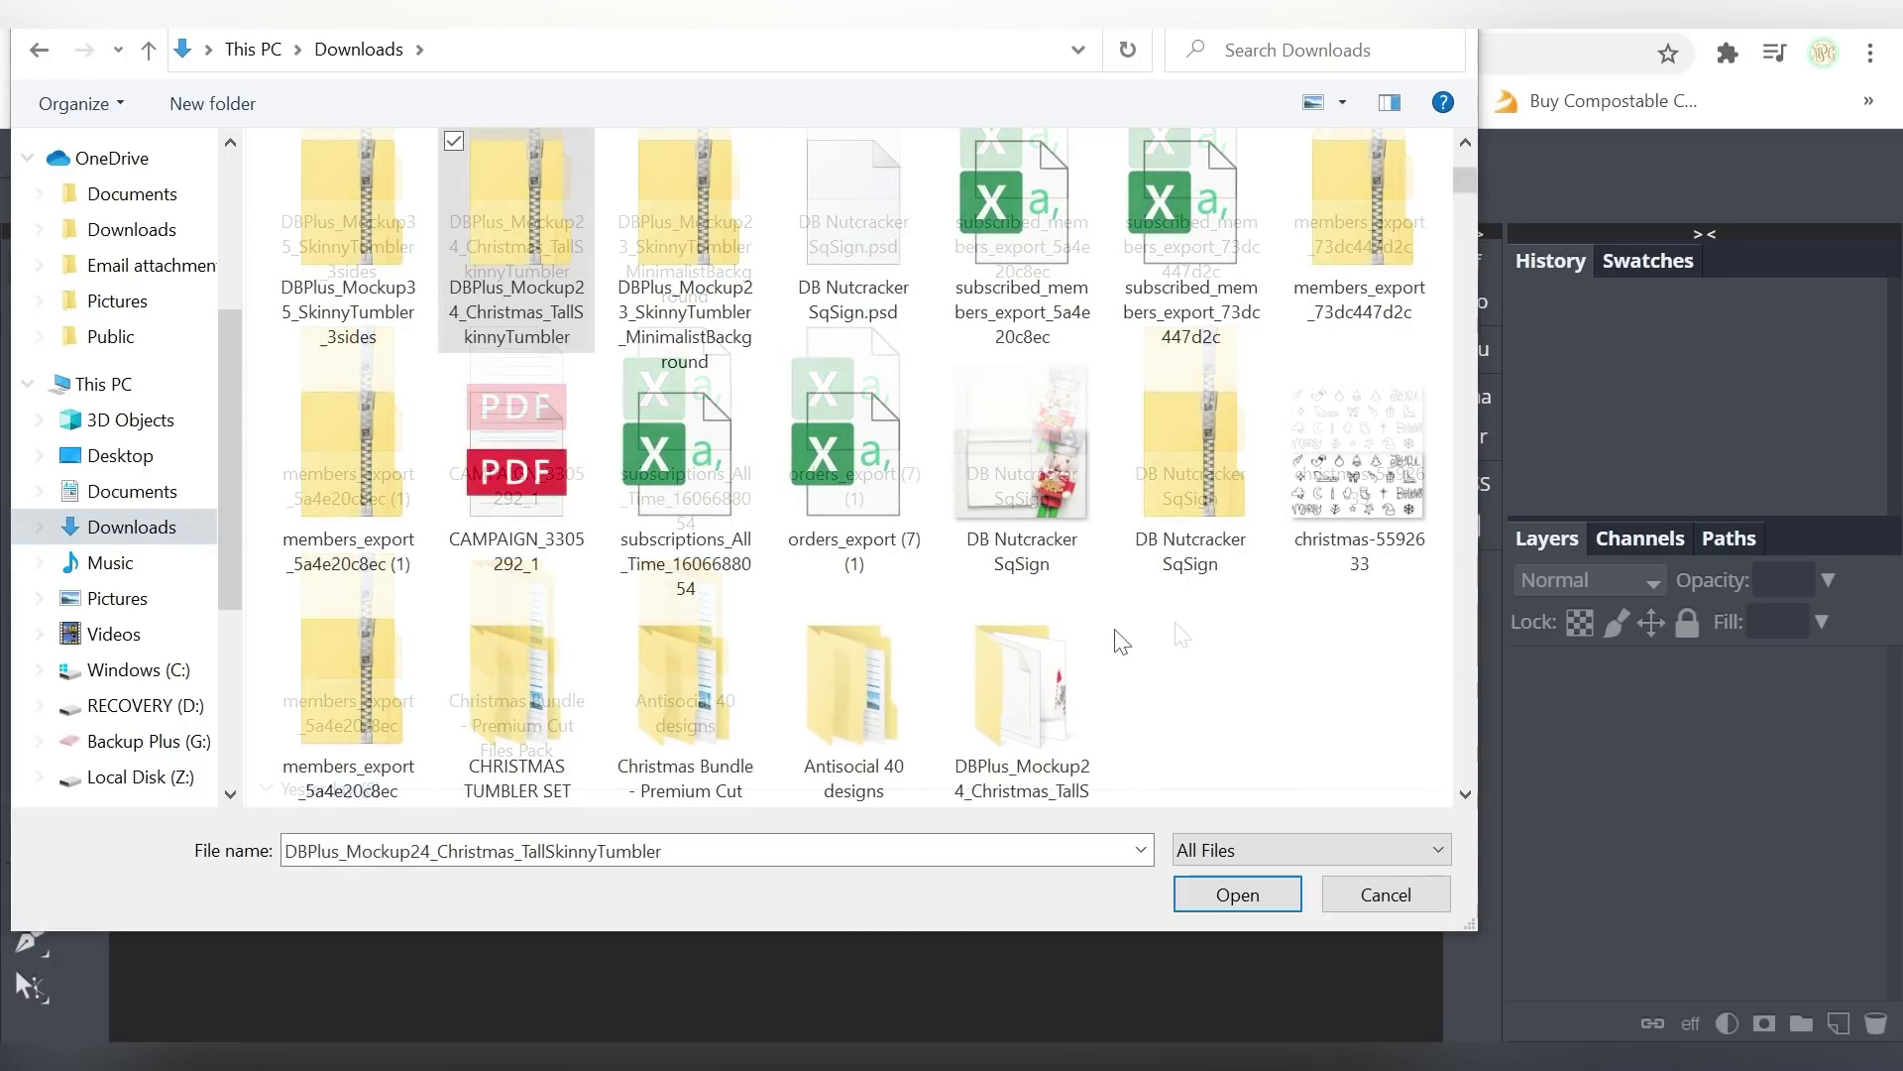
click(1019, 654)
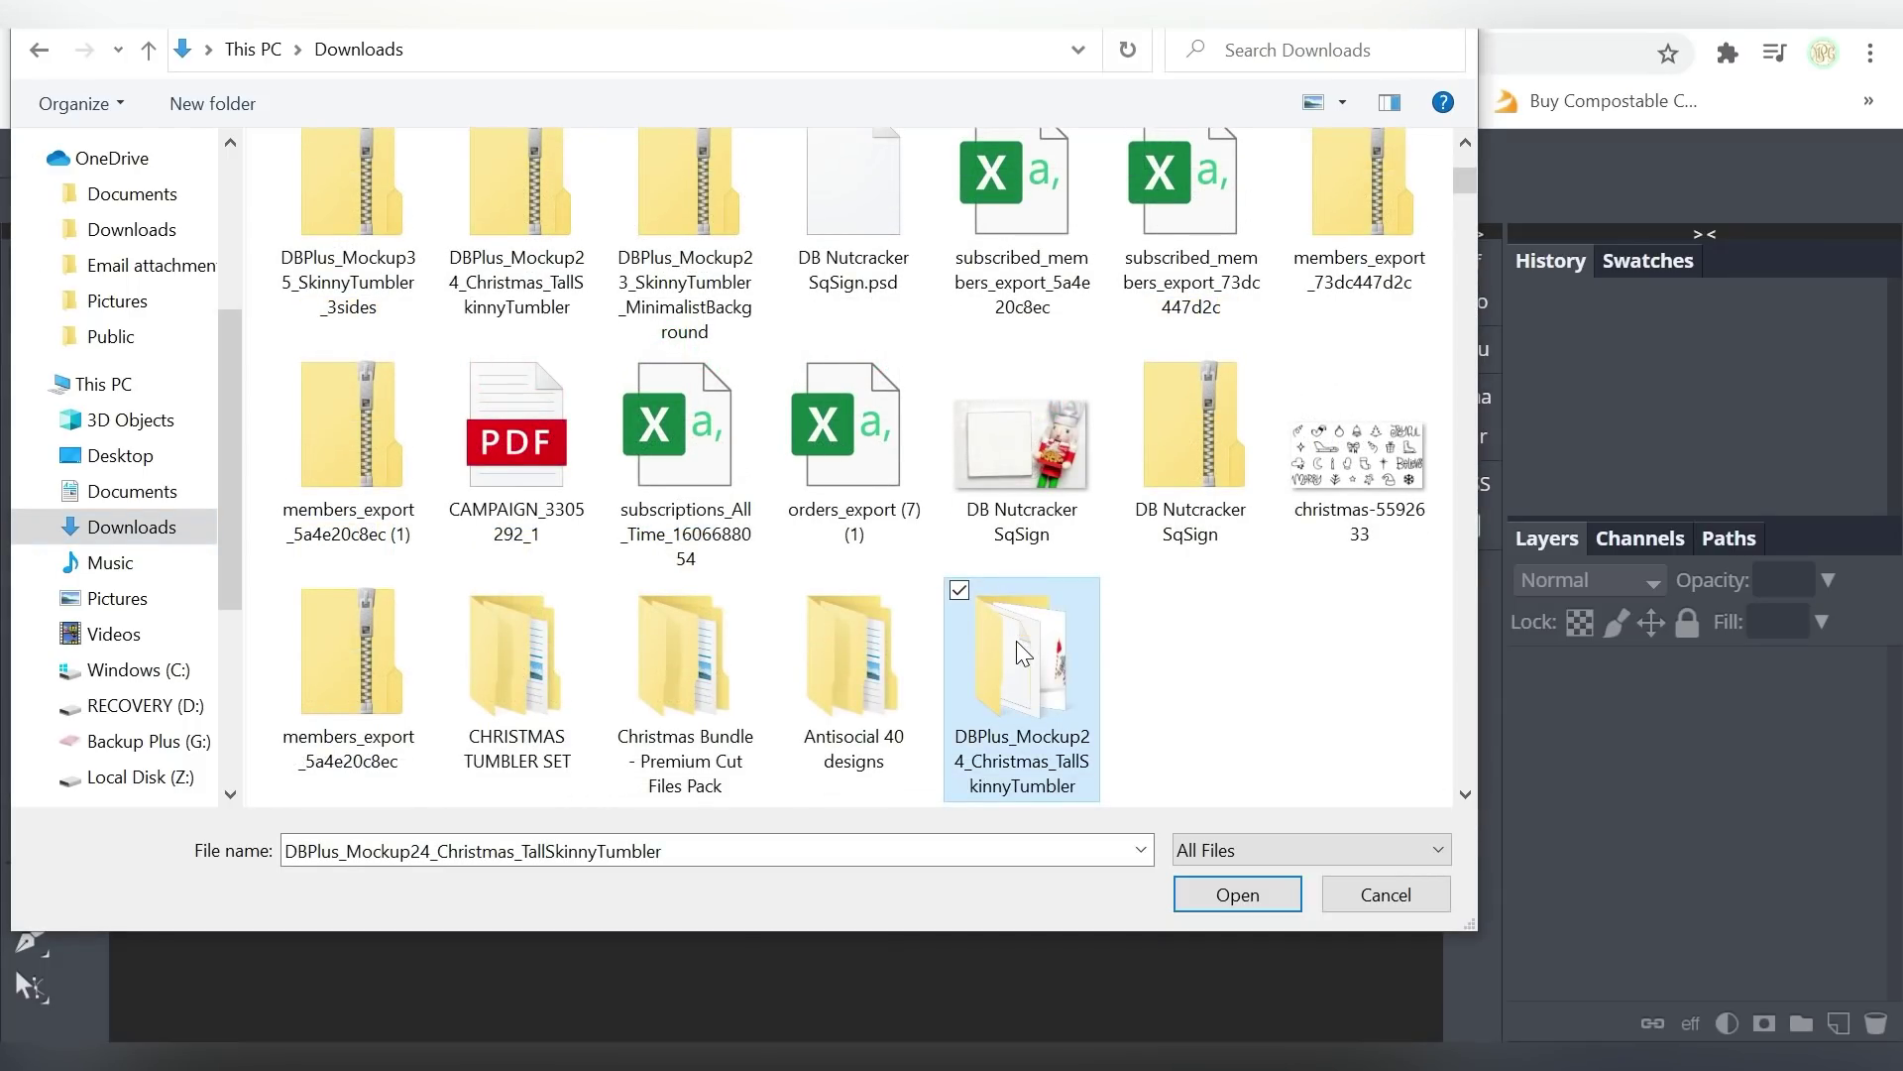
double_click(1017, 642)
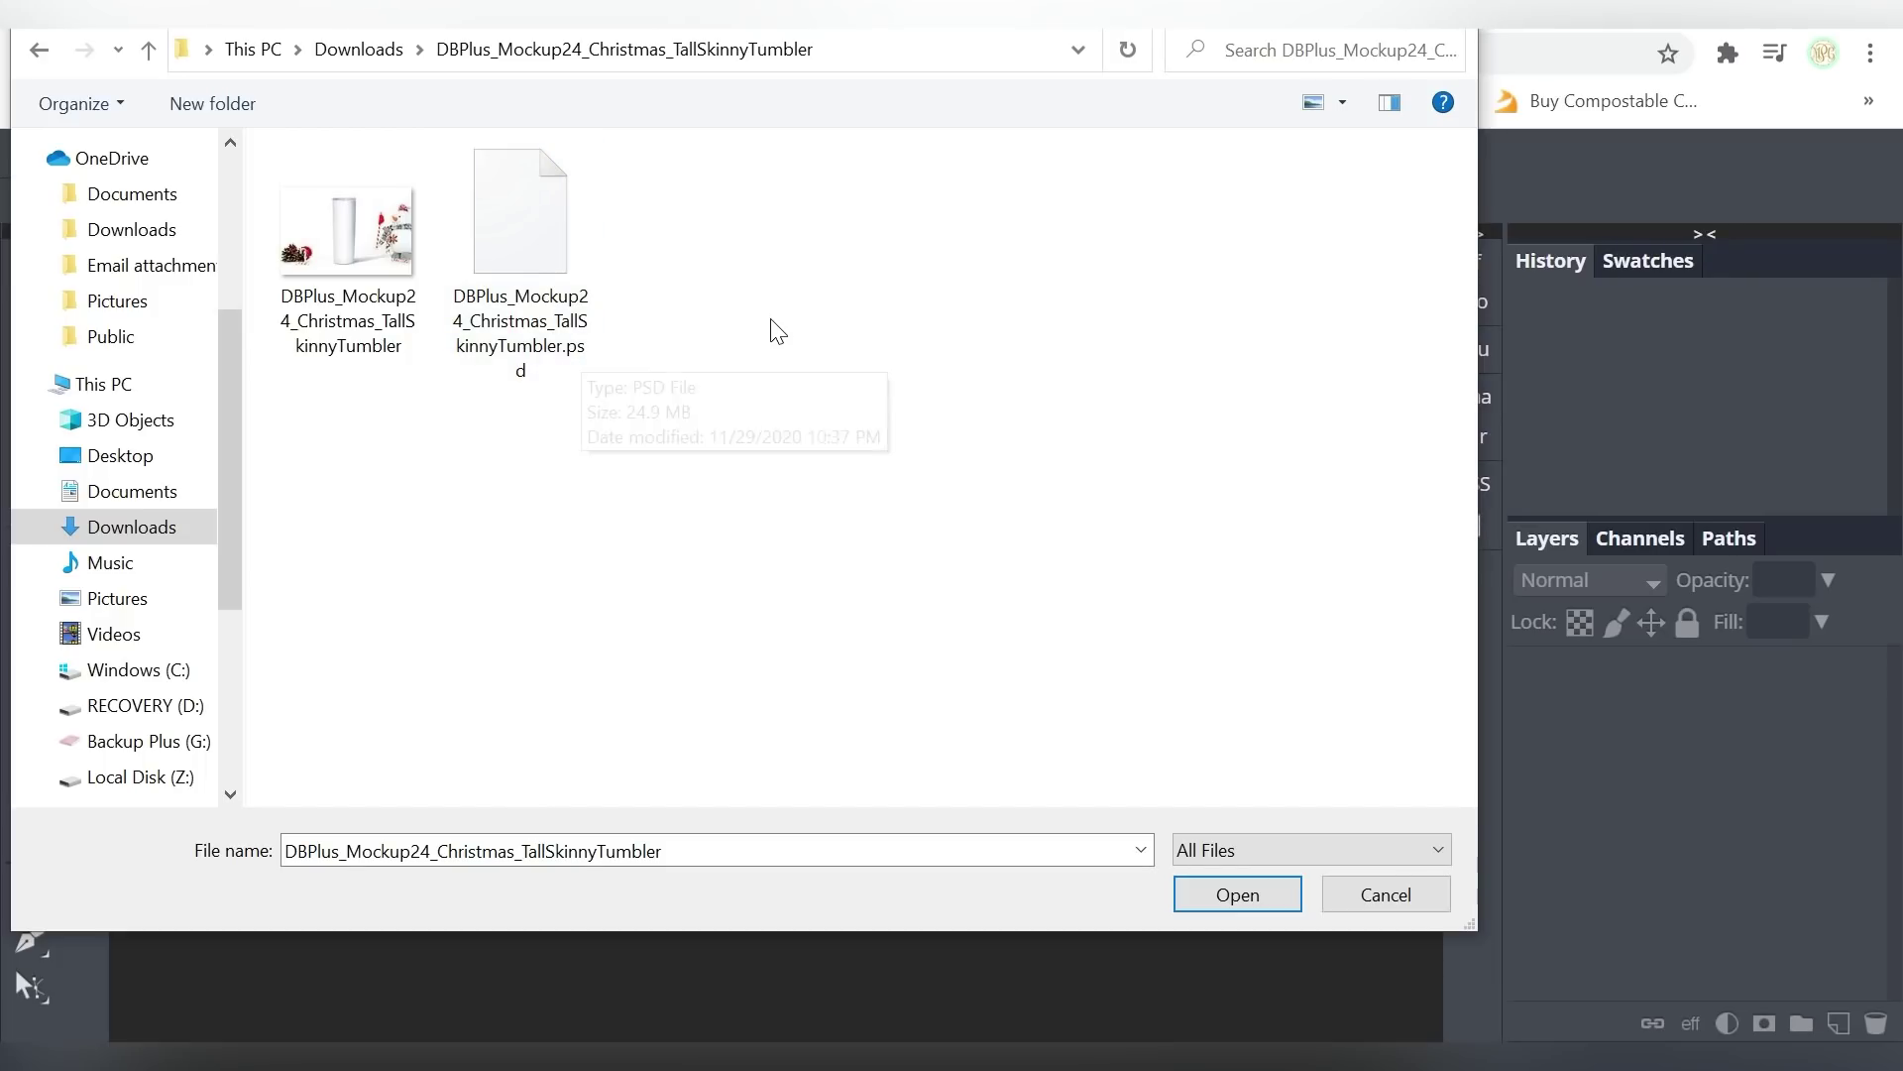
double_click(570, 199)
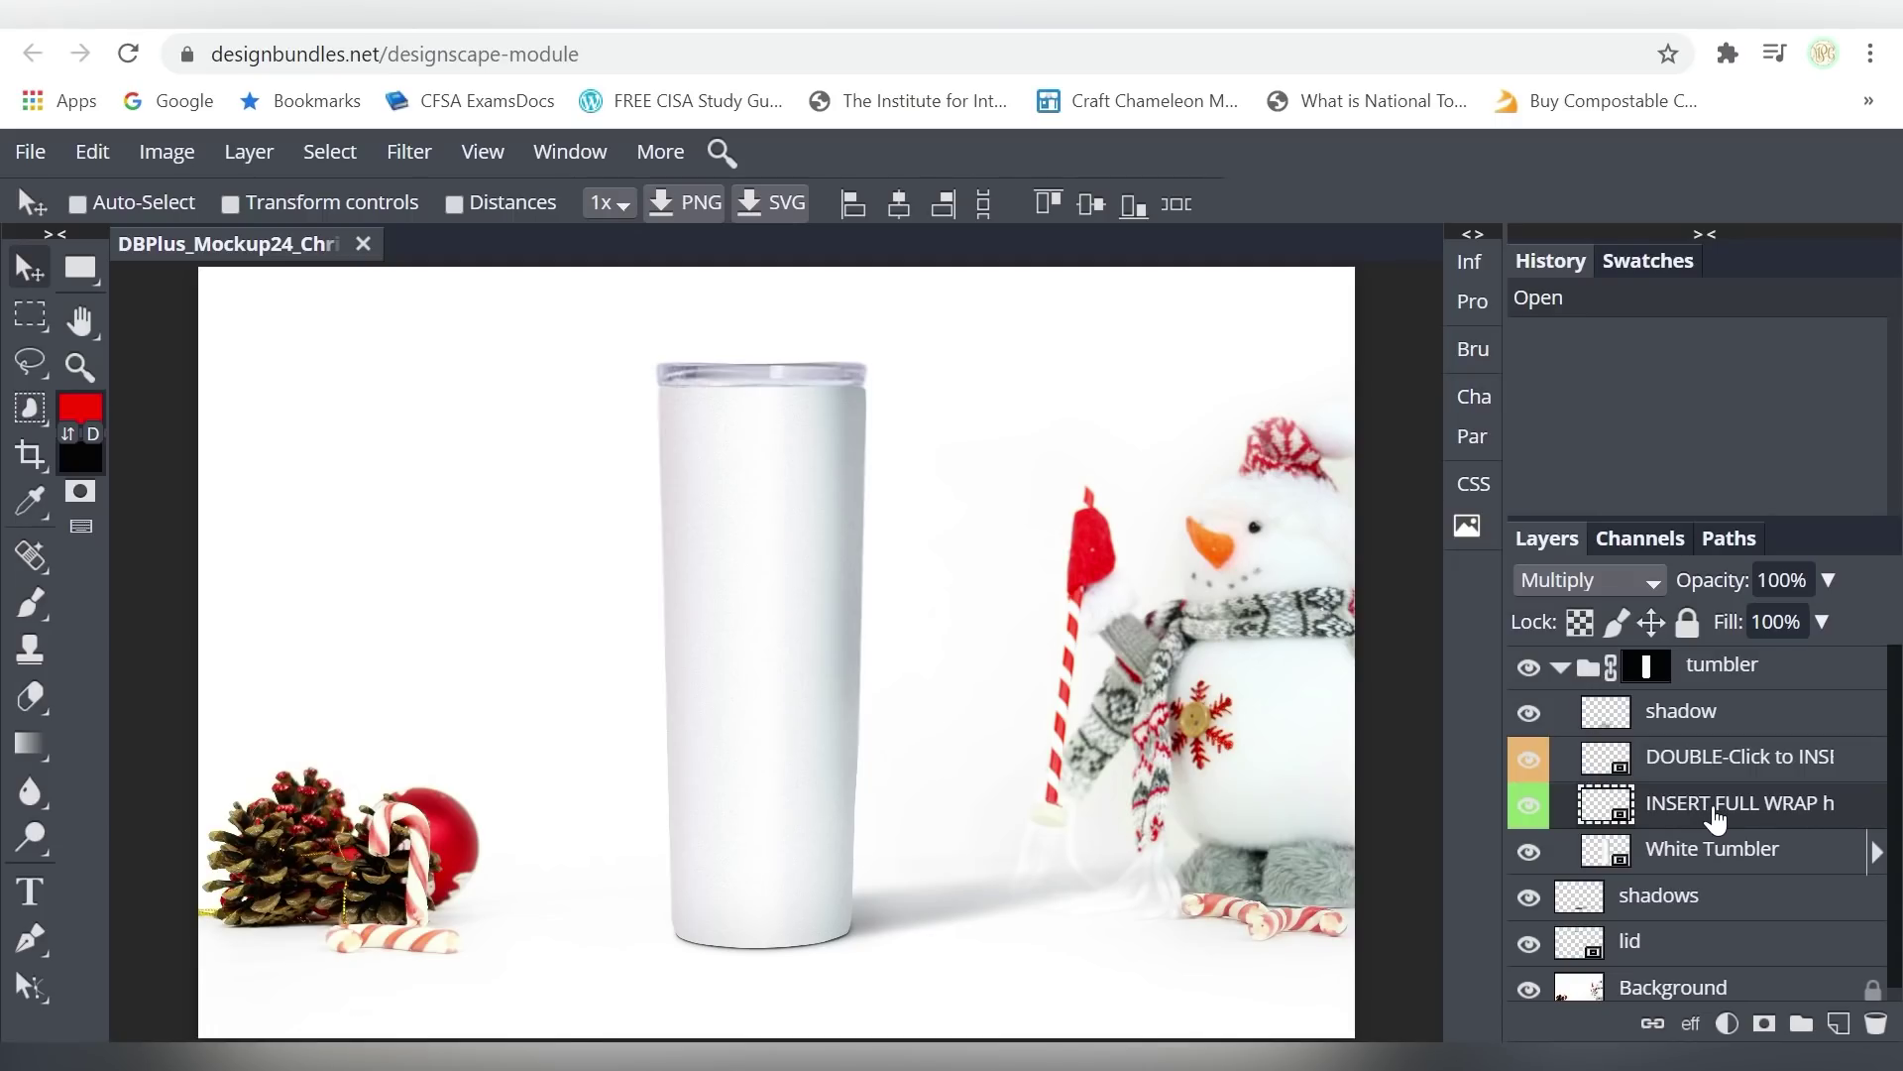
- Open the INSERT FULL WRAP smart object for editing
double_click(1717, 819)
key(Escape)
double_click(1608, 819)
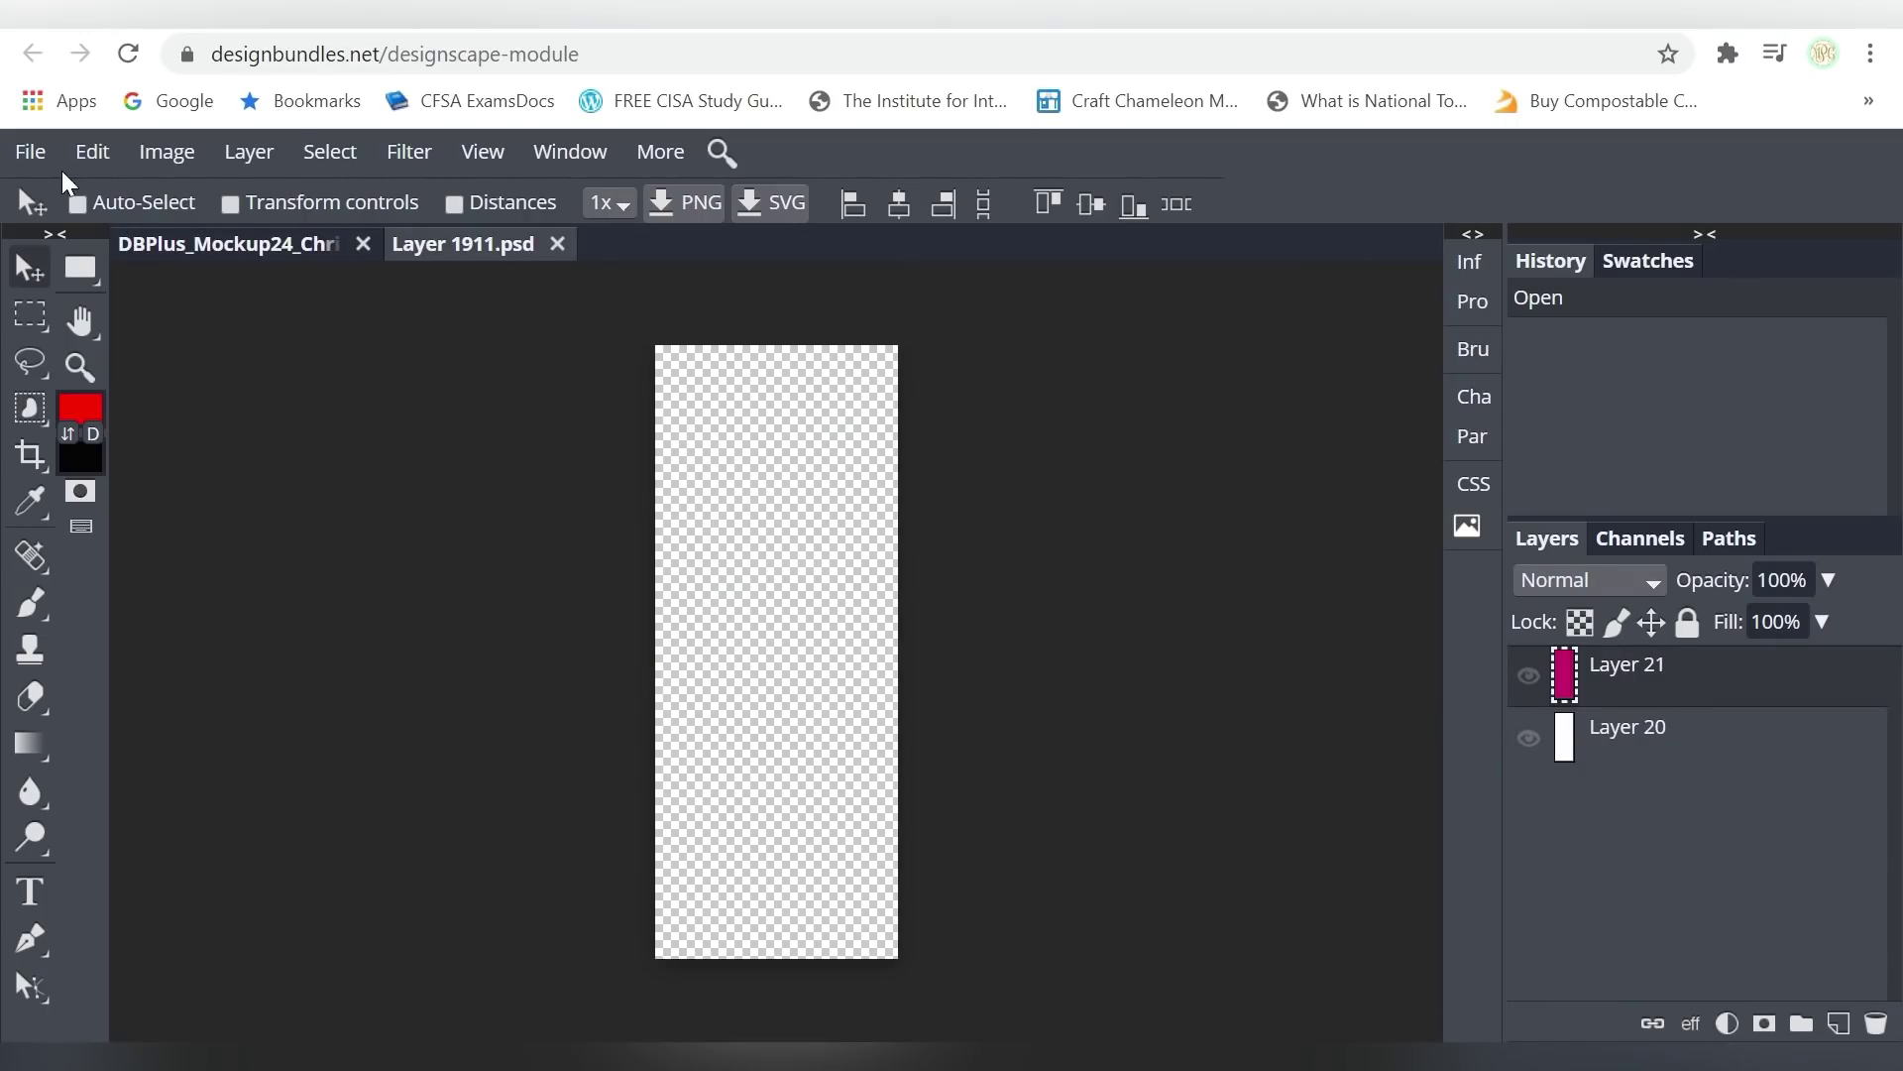
- Place the Santa Tumbler design from the CHRISTMAS TUMBLER SET folder into the wrap
click(40, 154)
click(62, 288)
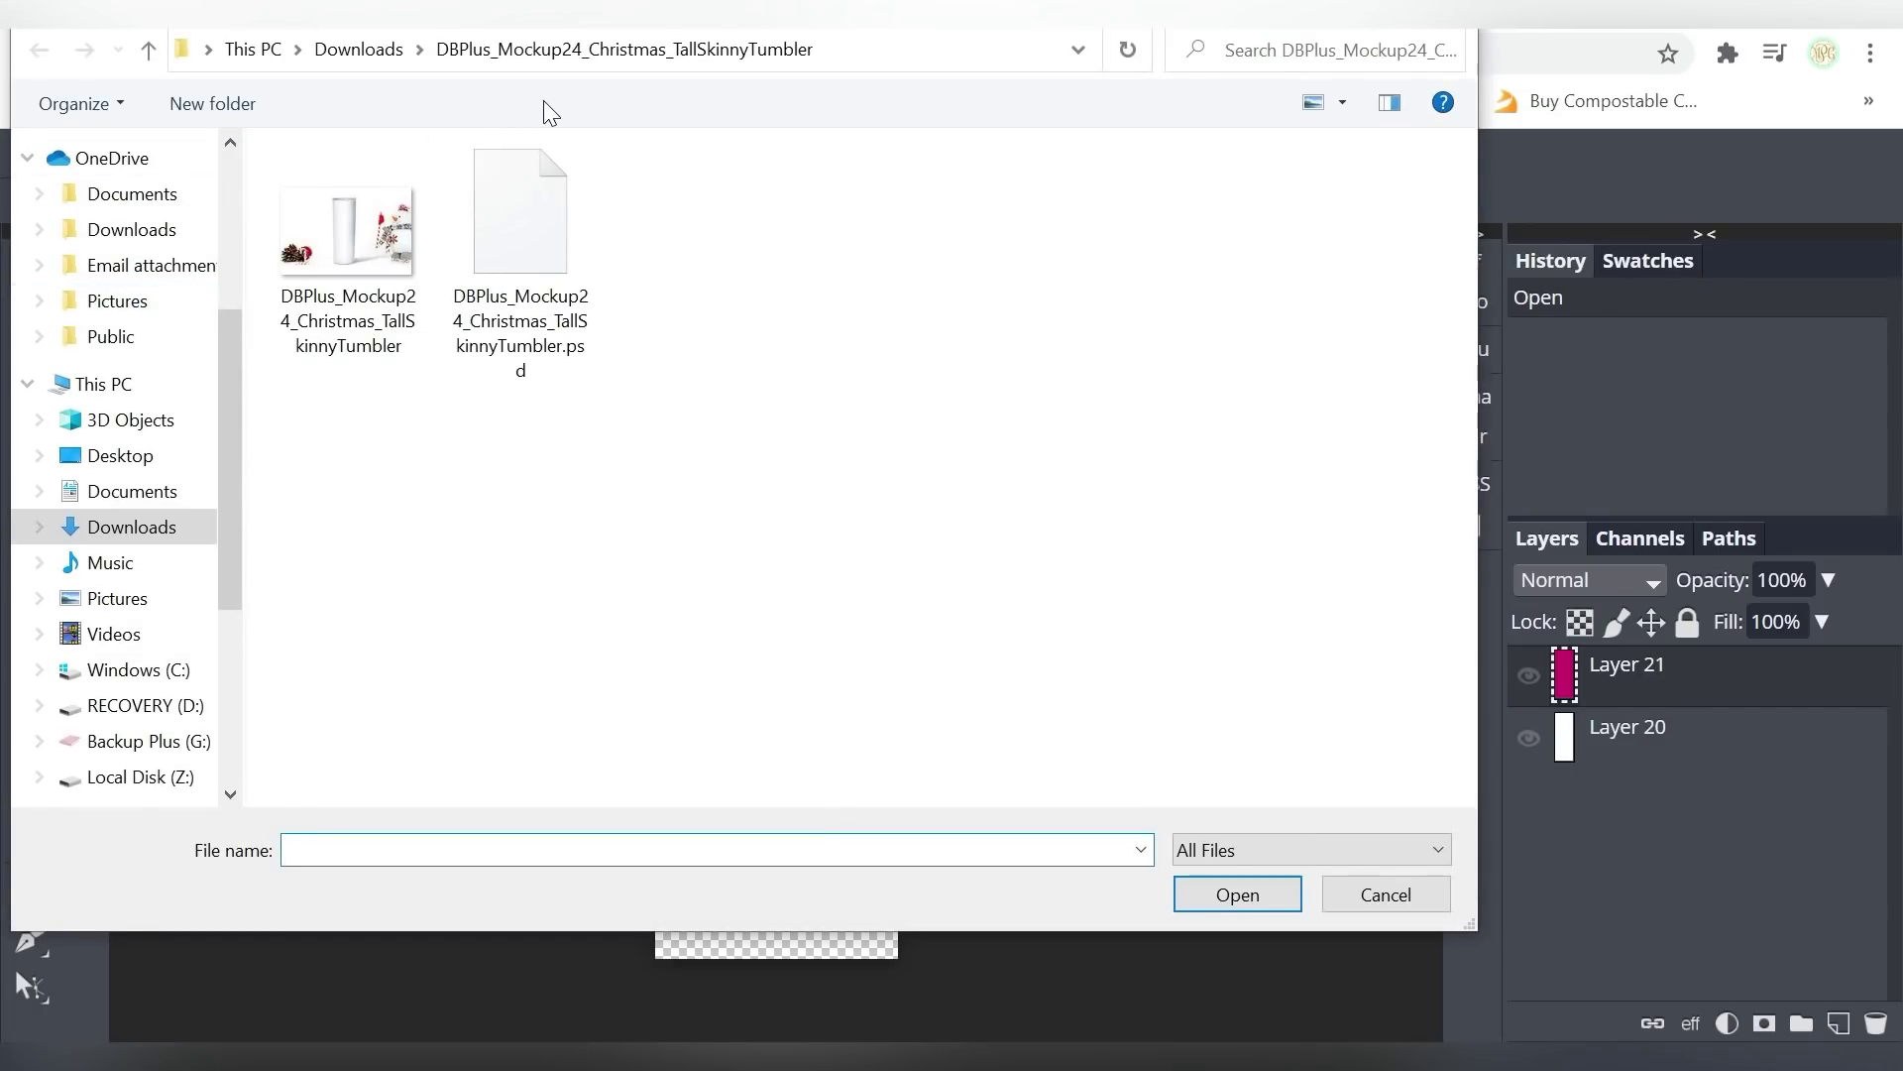
click(379, 55)
double_click(722, 656)
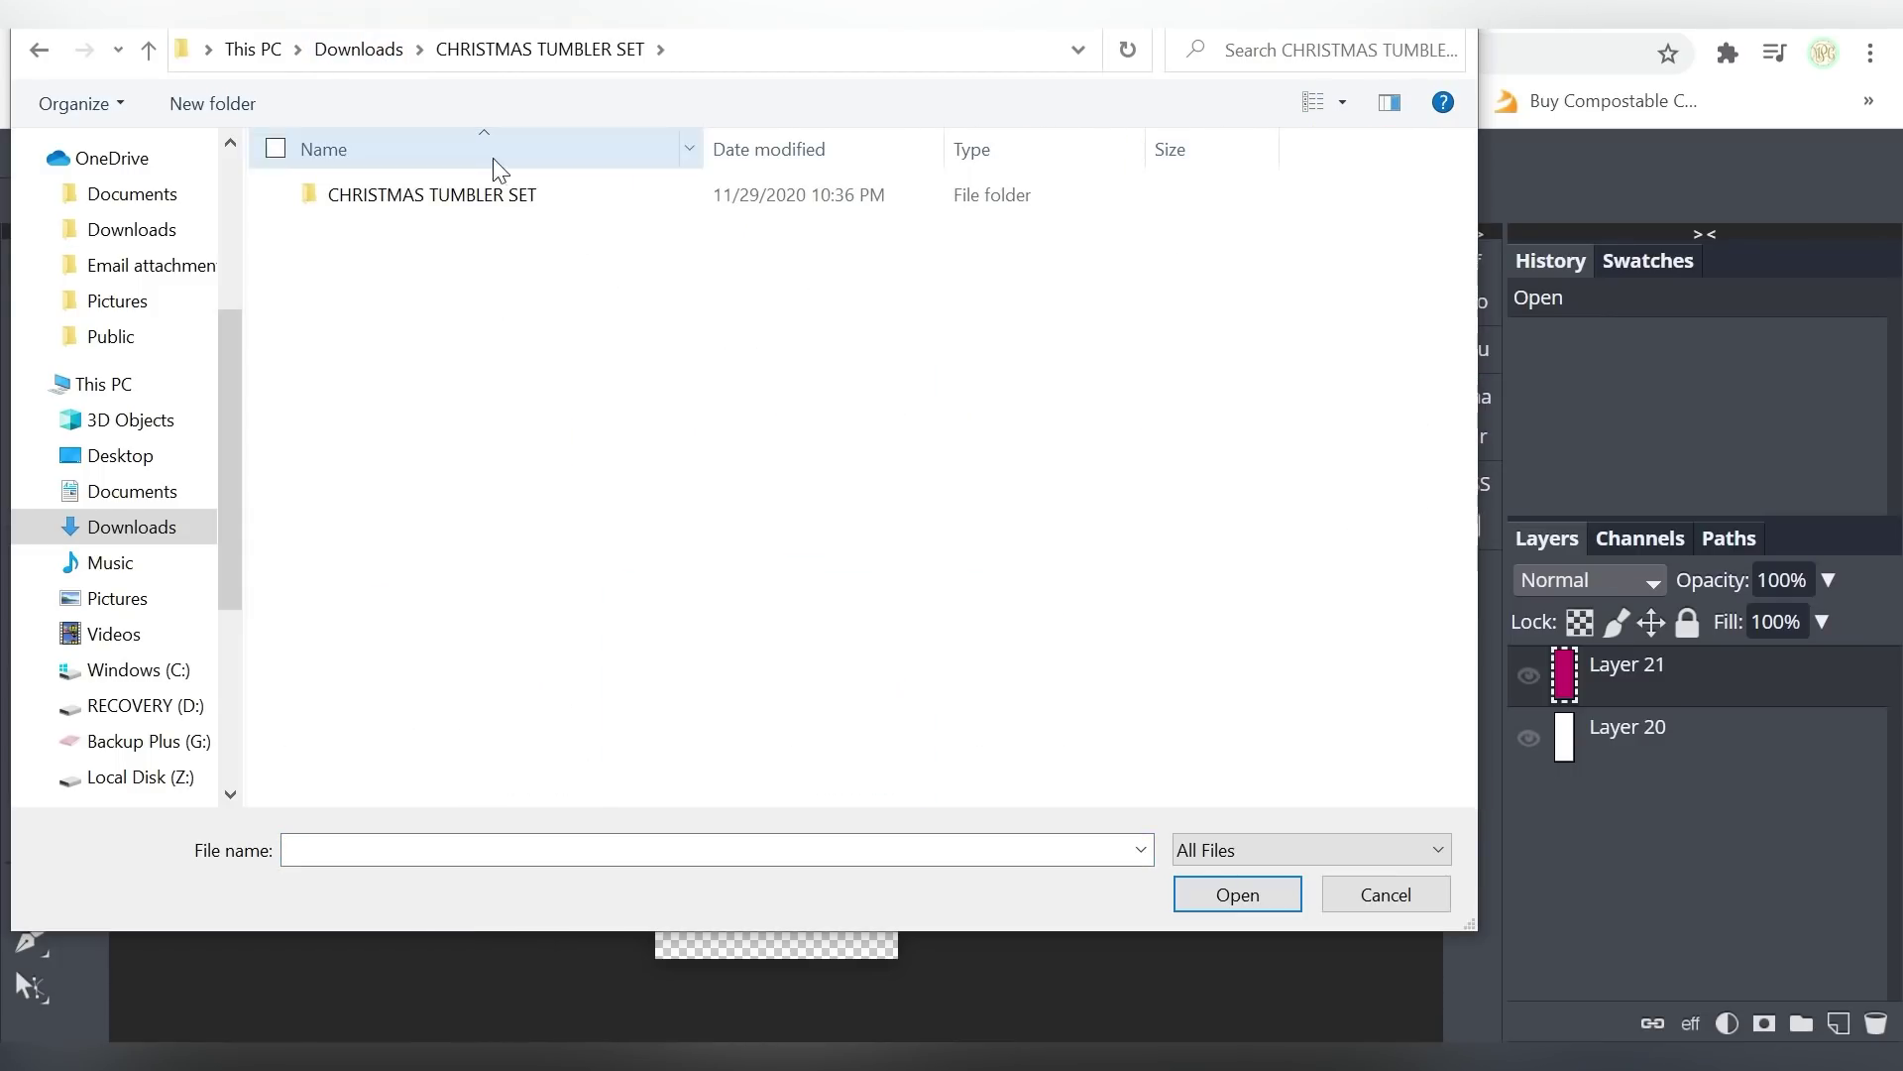
double_click(472, 196)
double_click(329, 230)
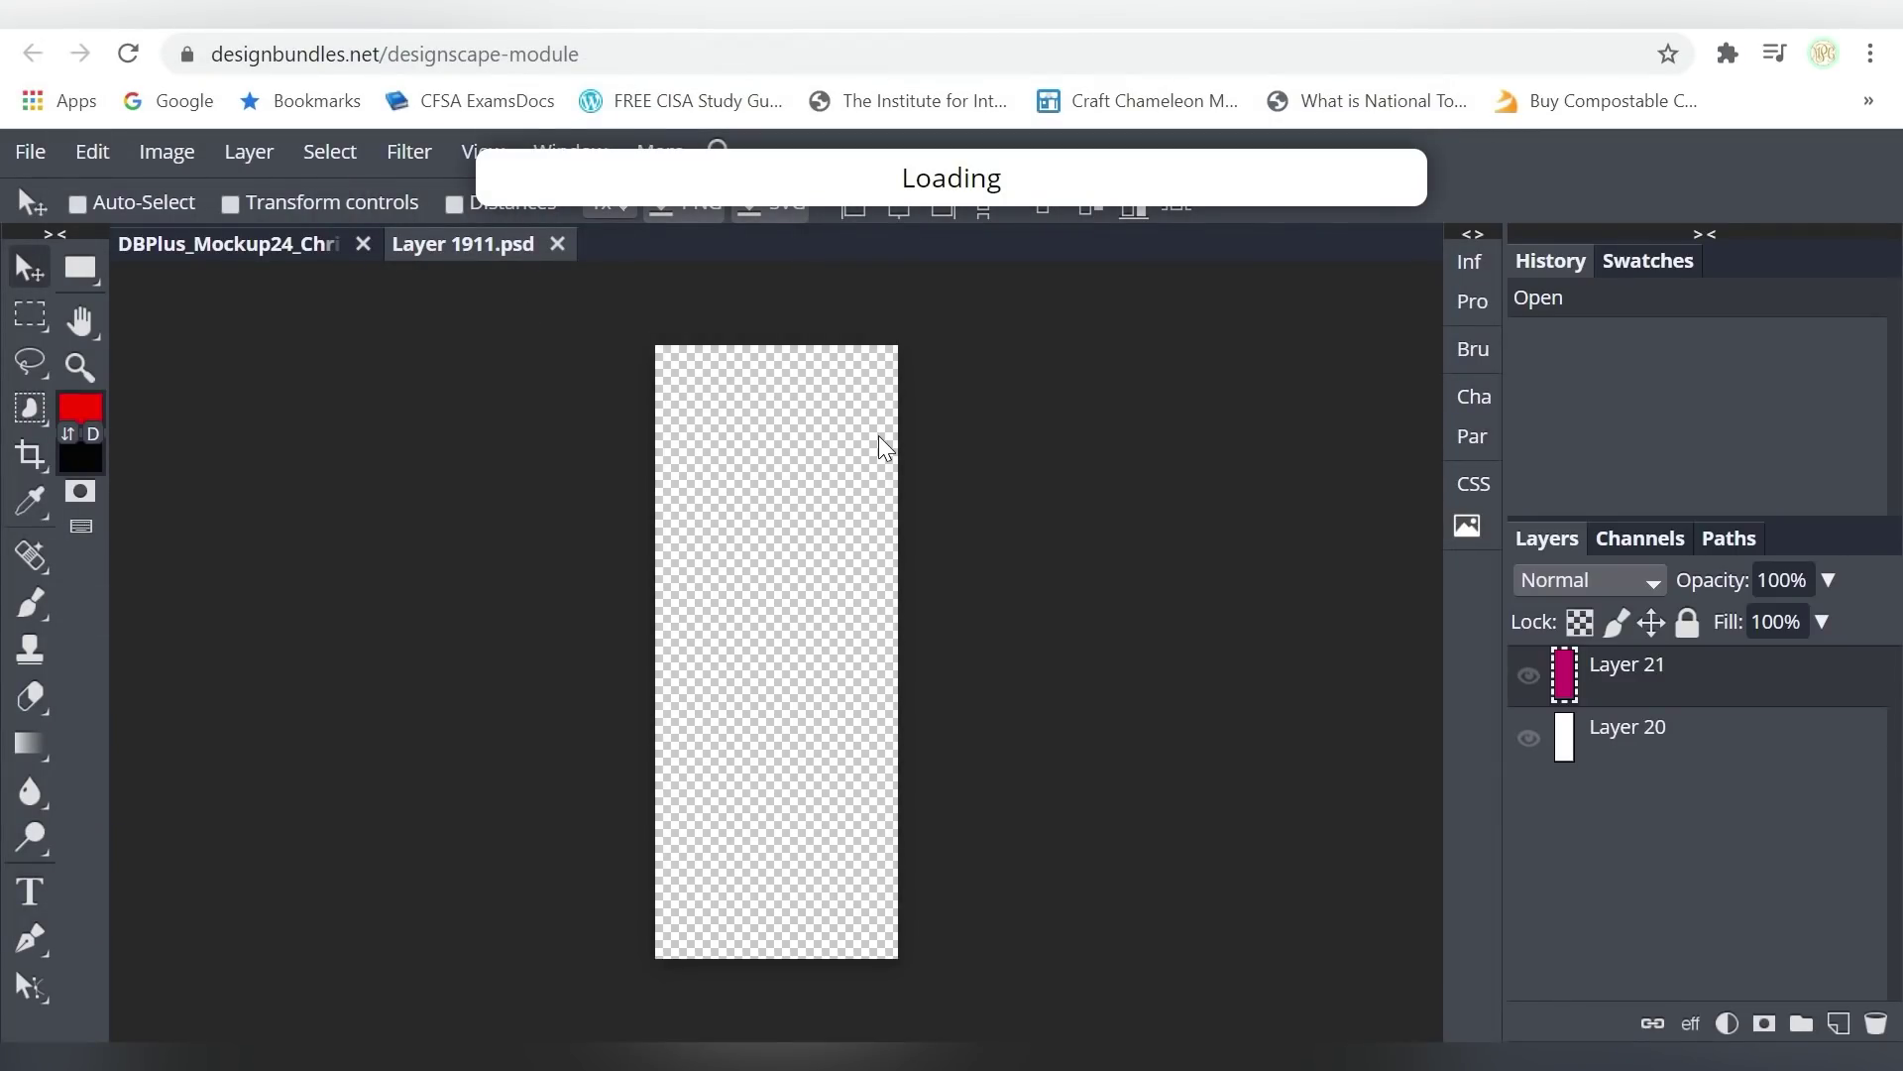
- Enlarge and centre the Santa design so it covers the whole wrap canvas
drag(907, 540, 1225, 310)
drag(655, 756, 459, 1008)
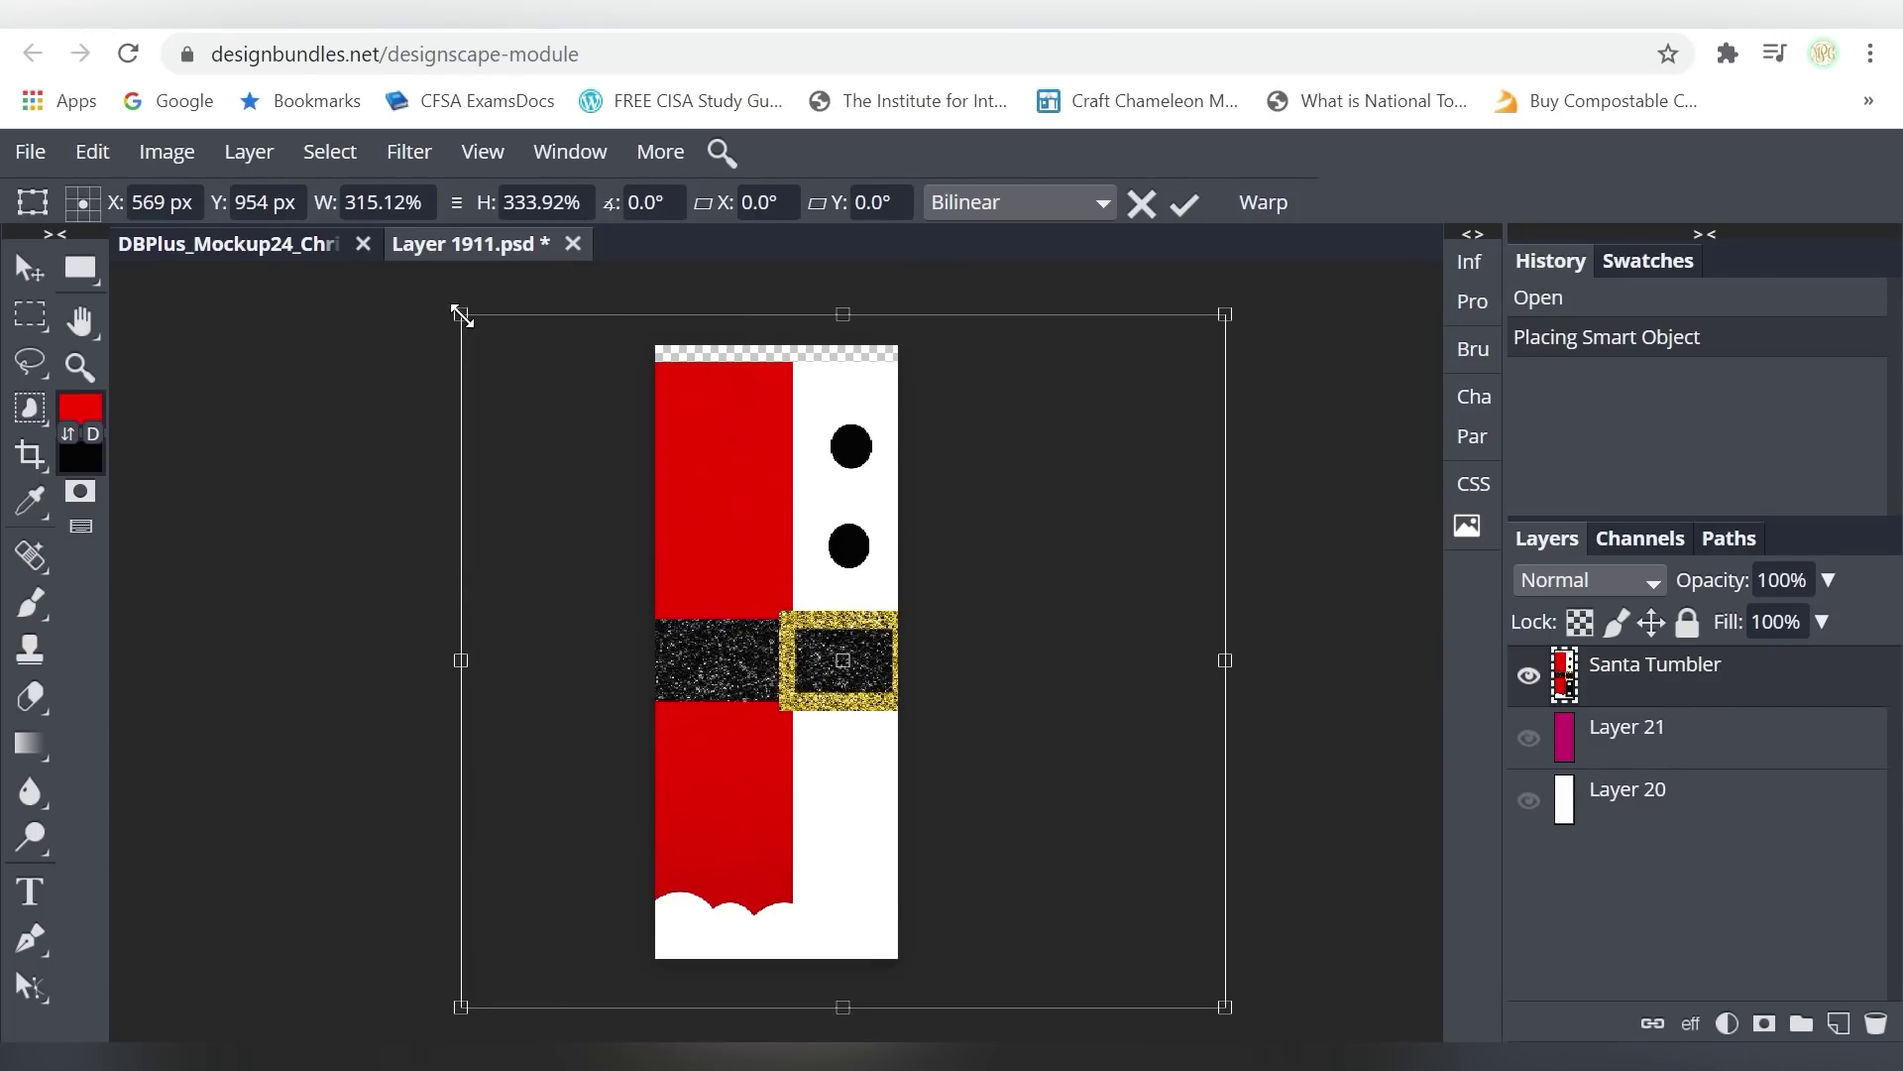
drag(429, 298, 400, 270)
drag(814, 606, 698, 539)
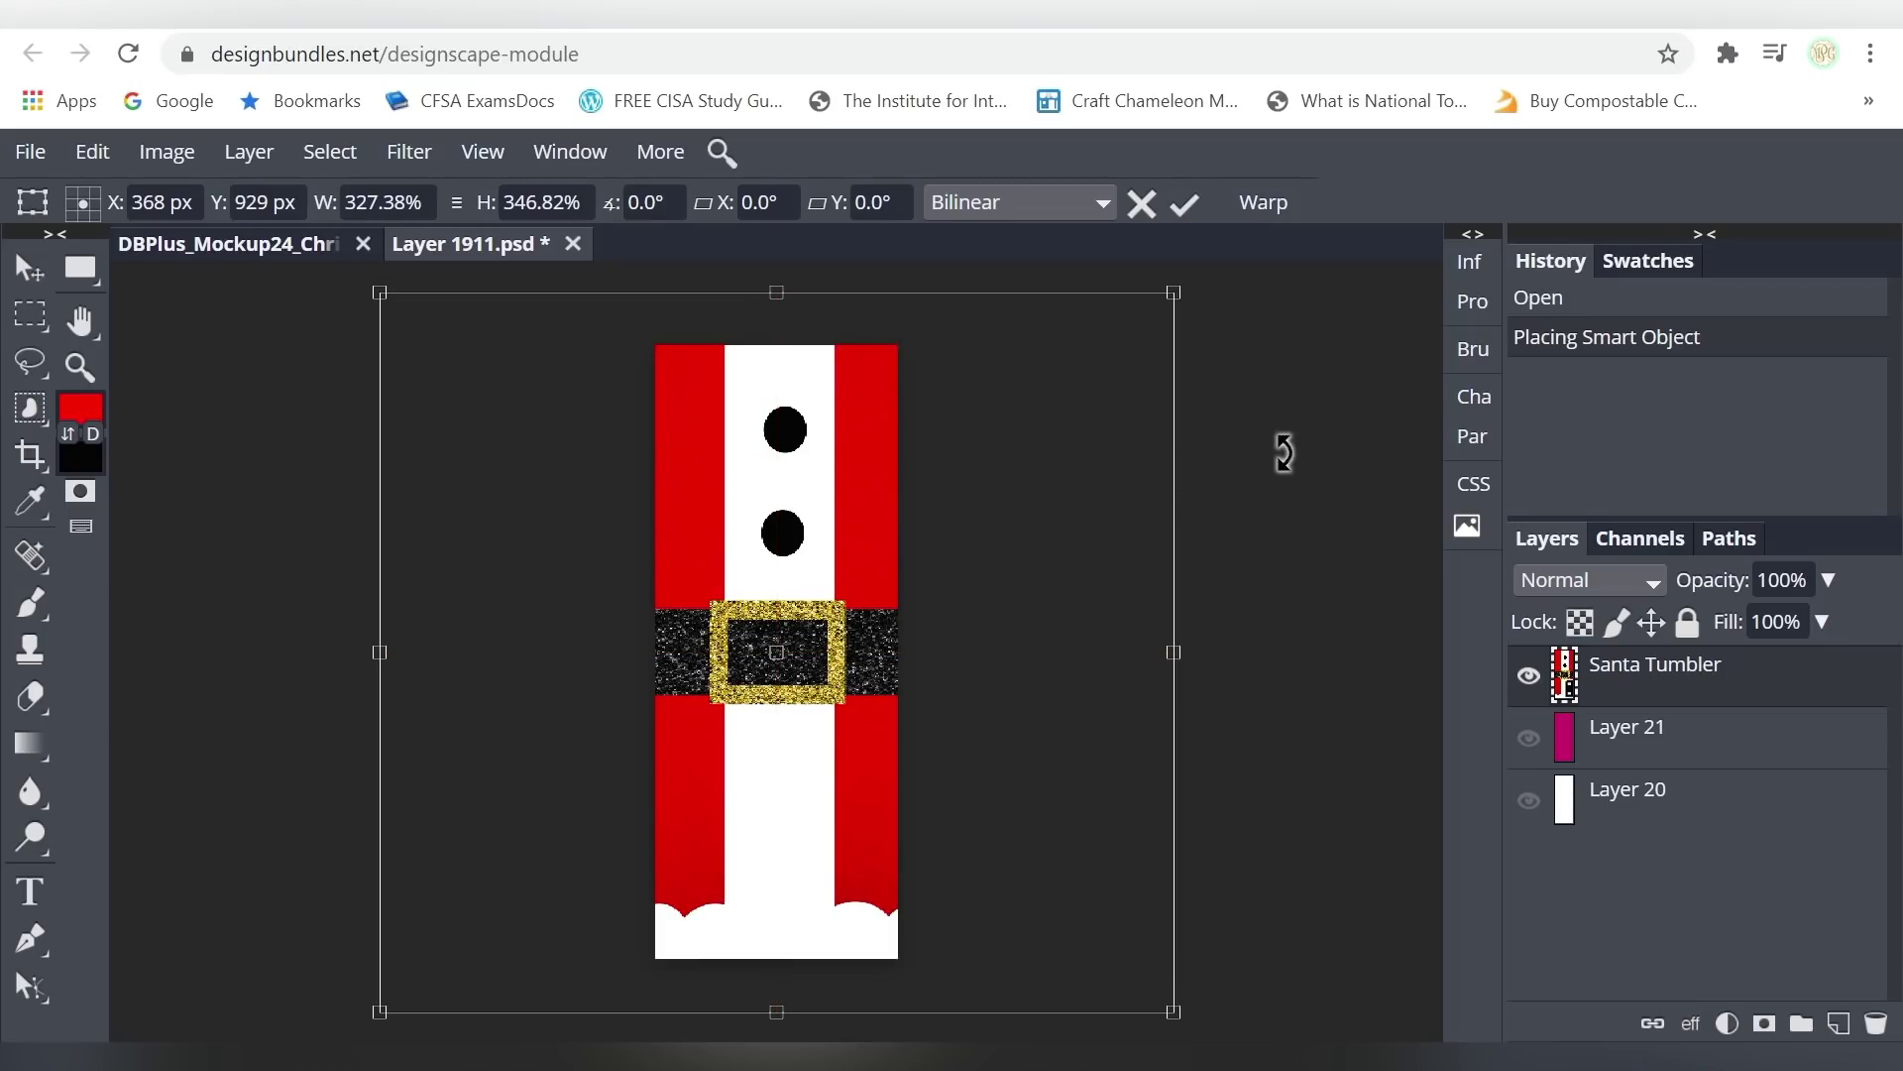
- Save the smart object and return to the tumbler mockup document
click(28, 150)
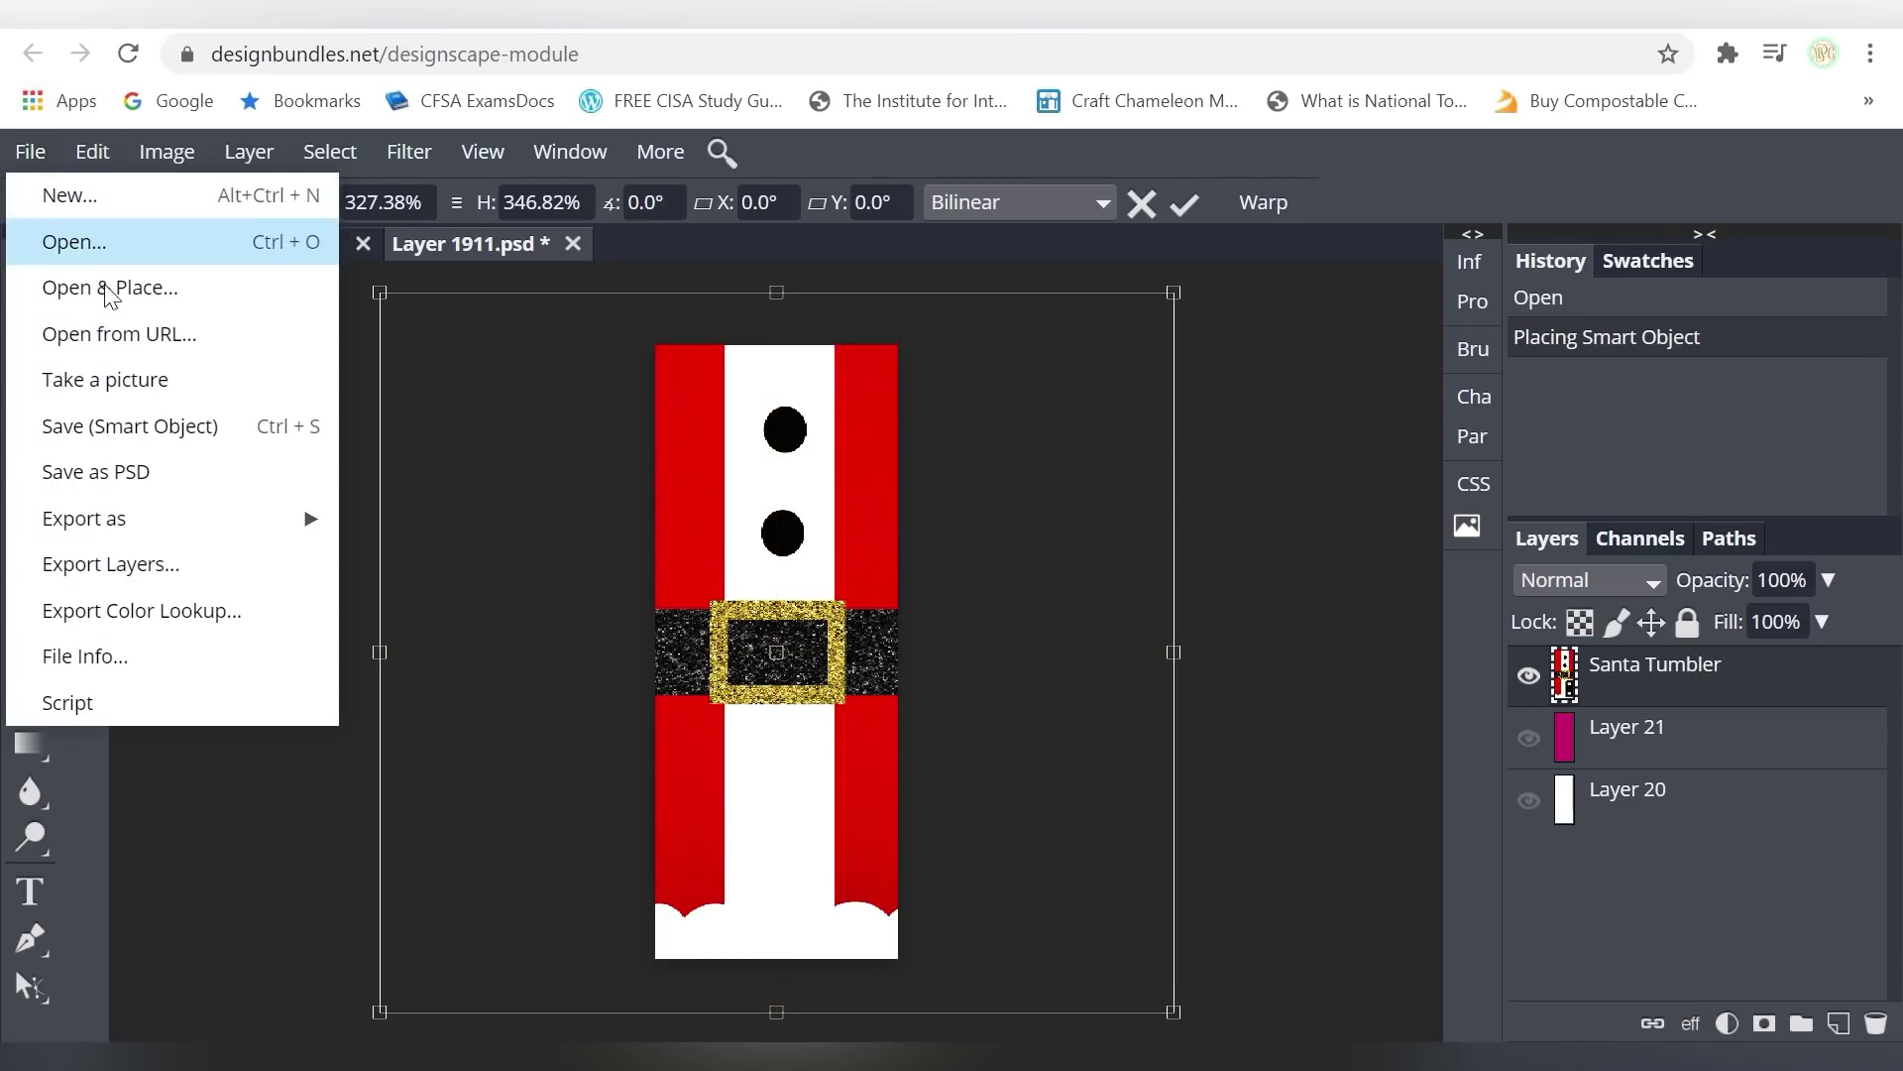
click(104, 434)
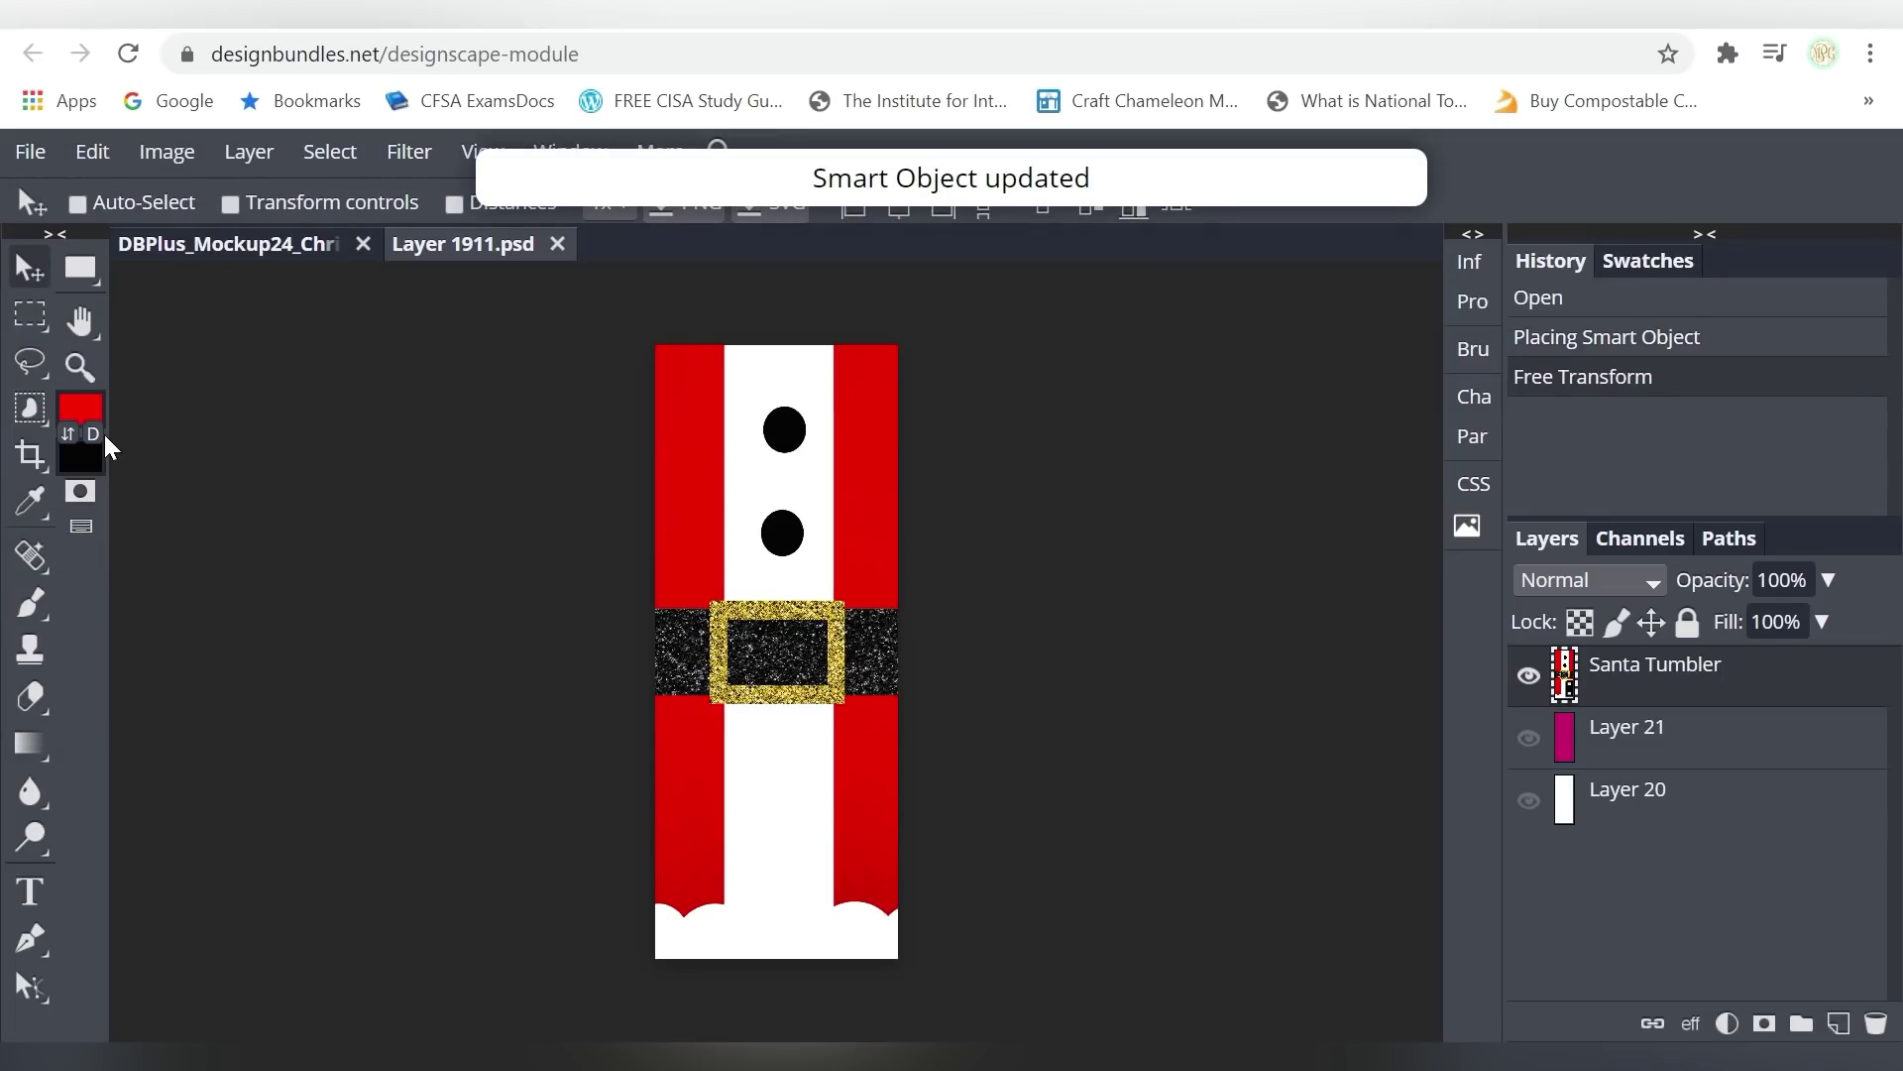
click(228, 246)
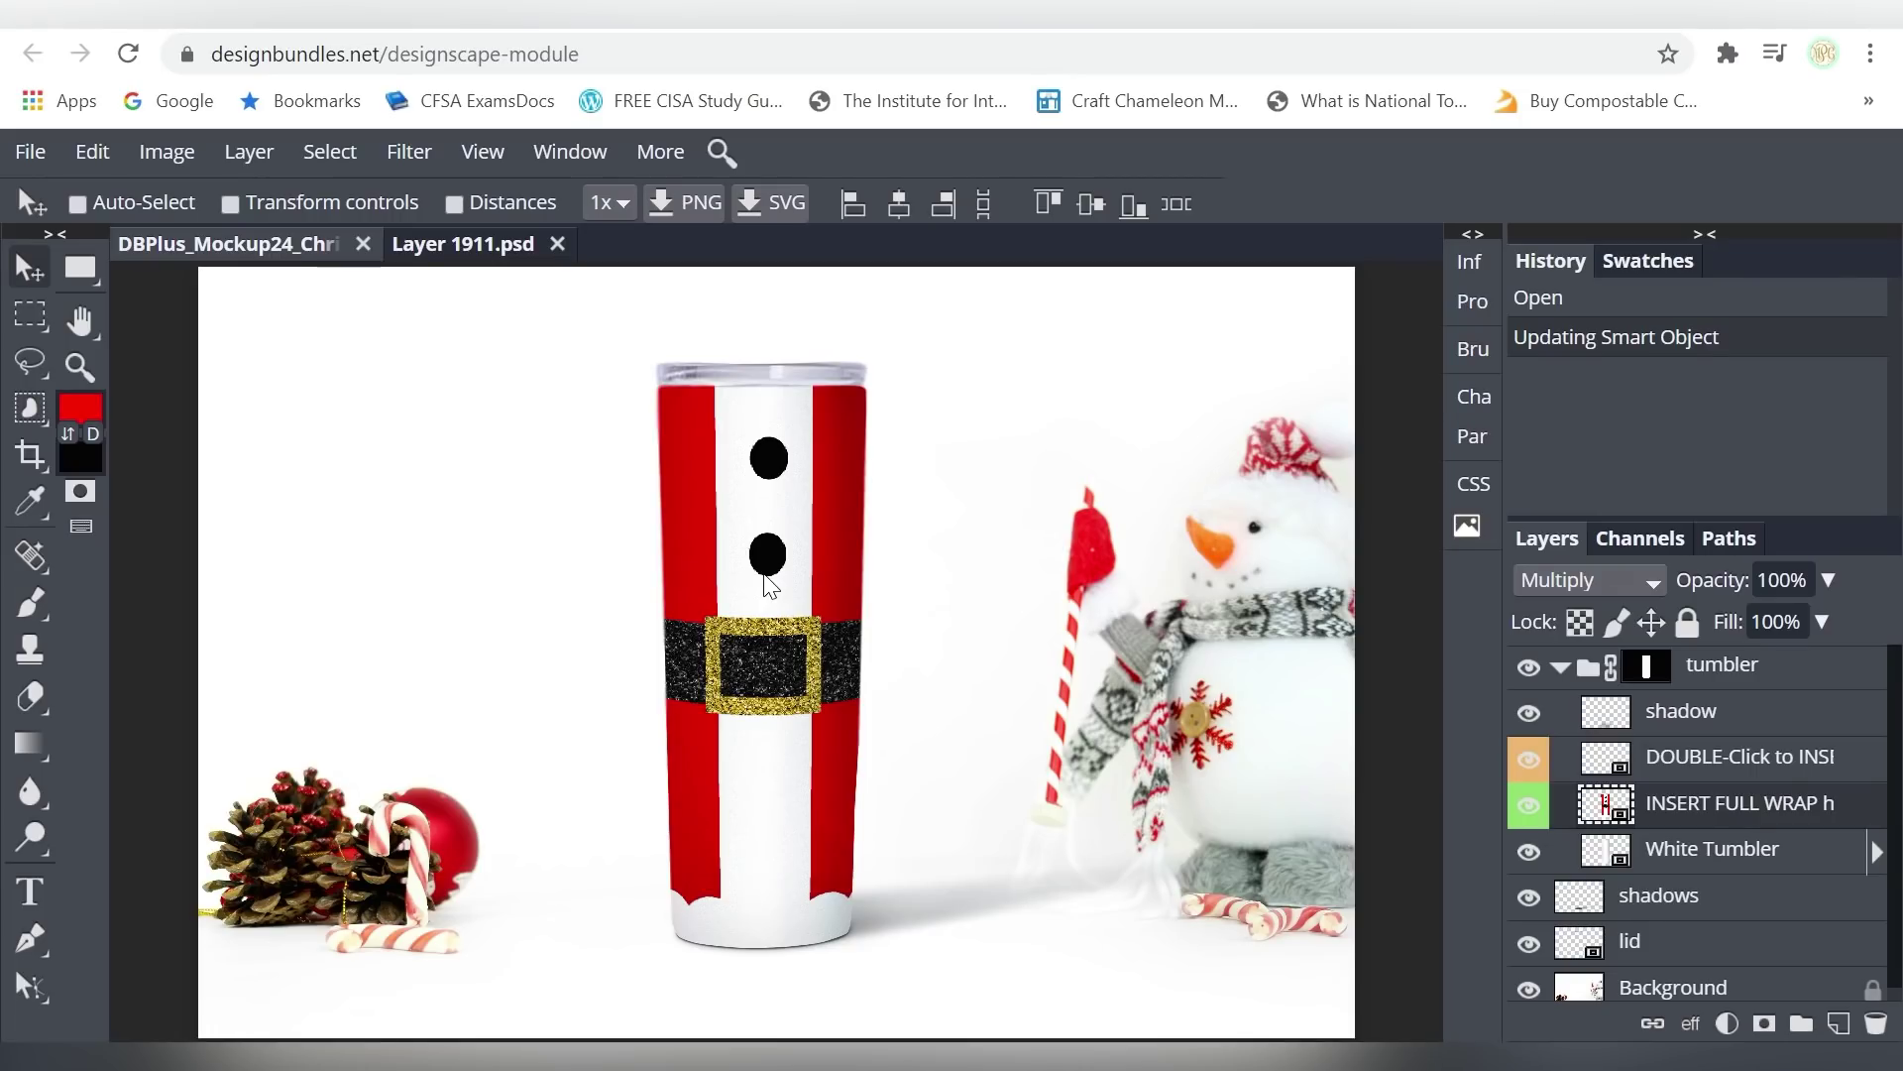
- Close both documents, open the DBPlus_Mockup35 three-tumbler mockup and its design smart object
click(557, 244)
click(363, 244)
click(30, 151)
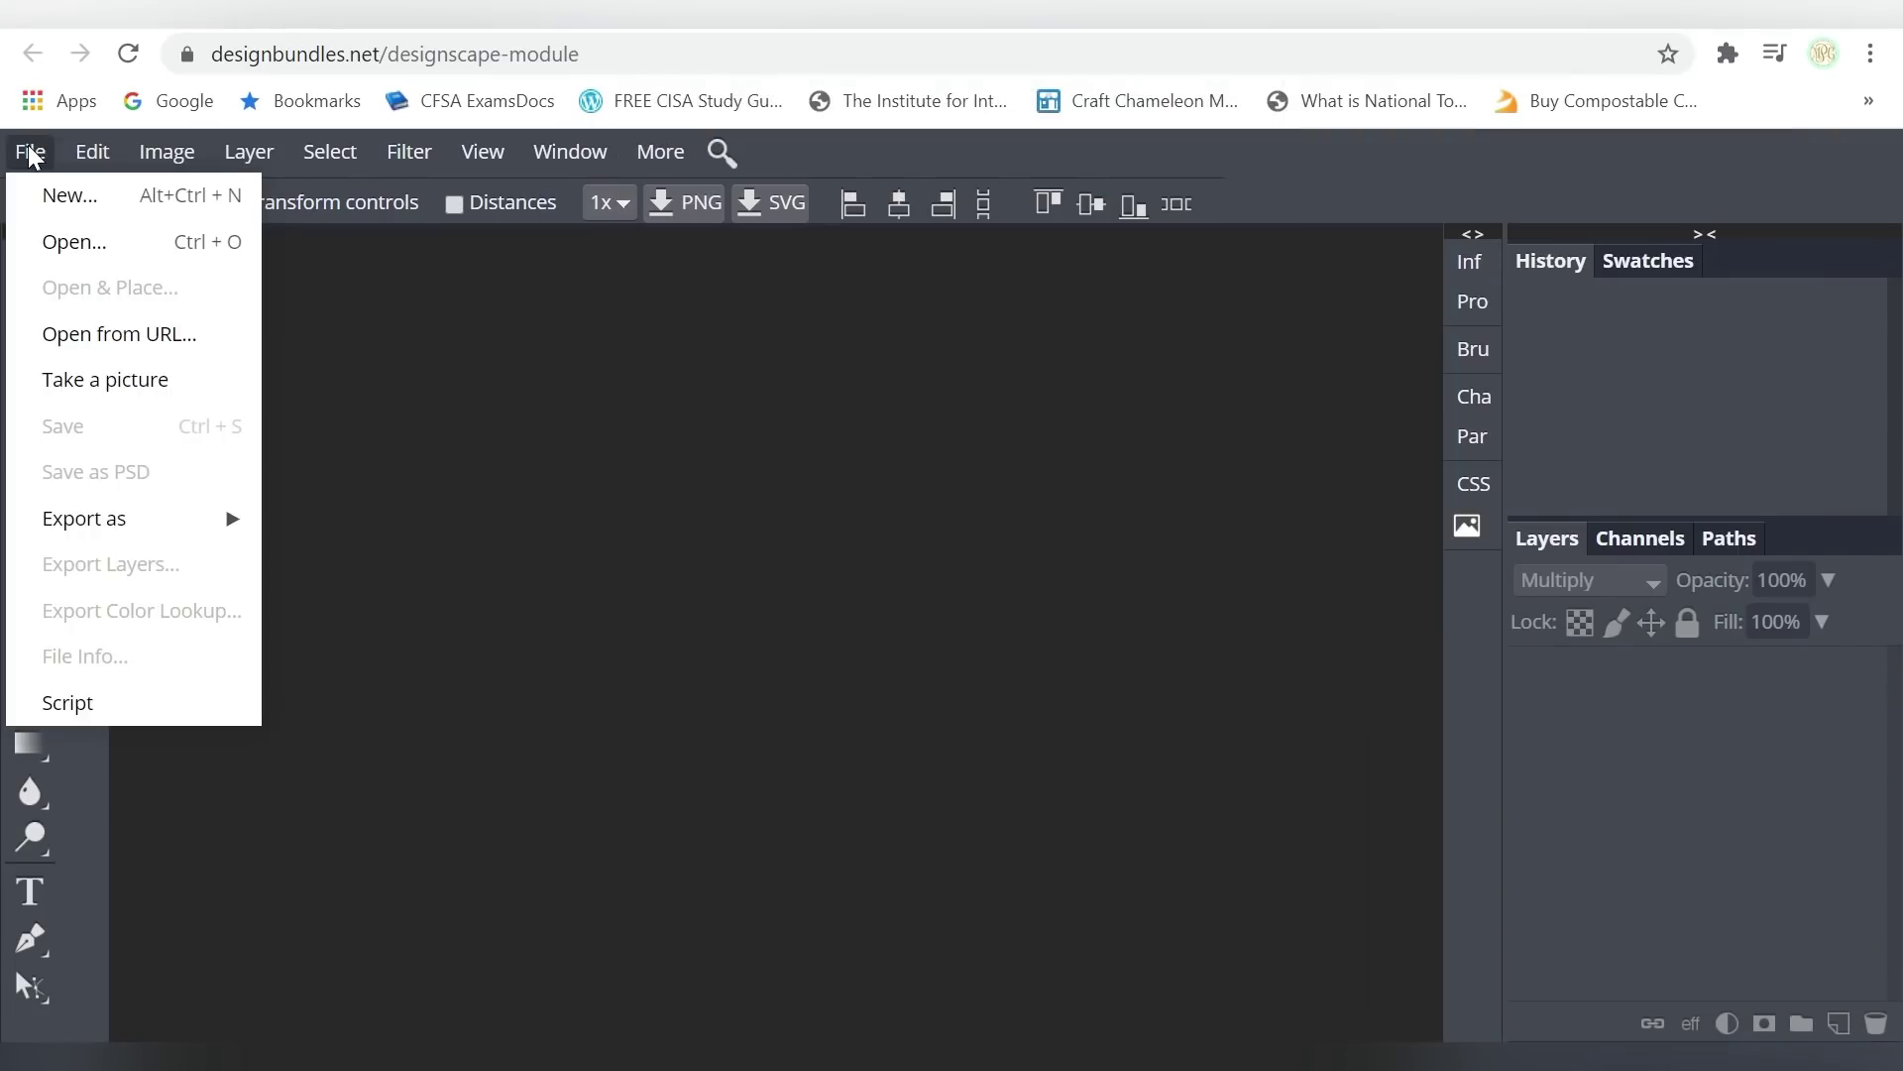
click(76, 238)
key(Return)
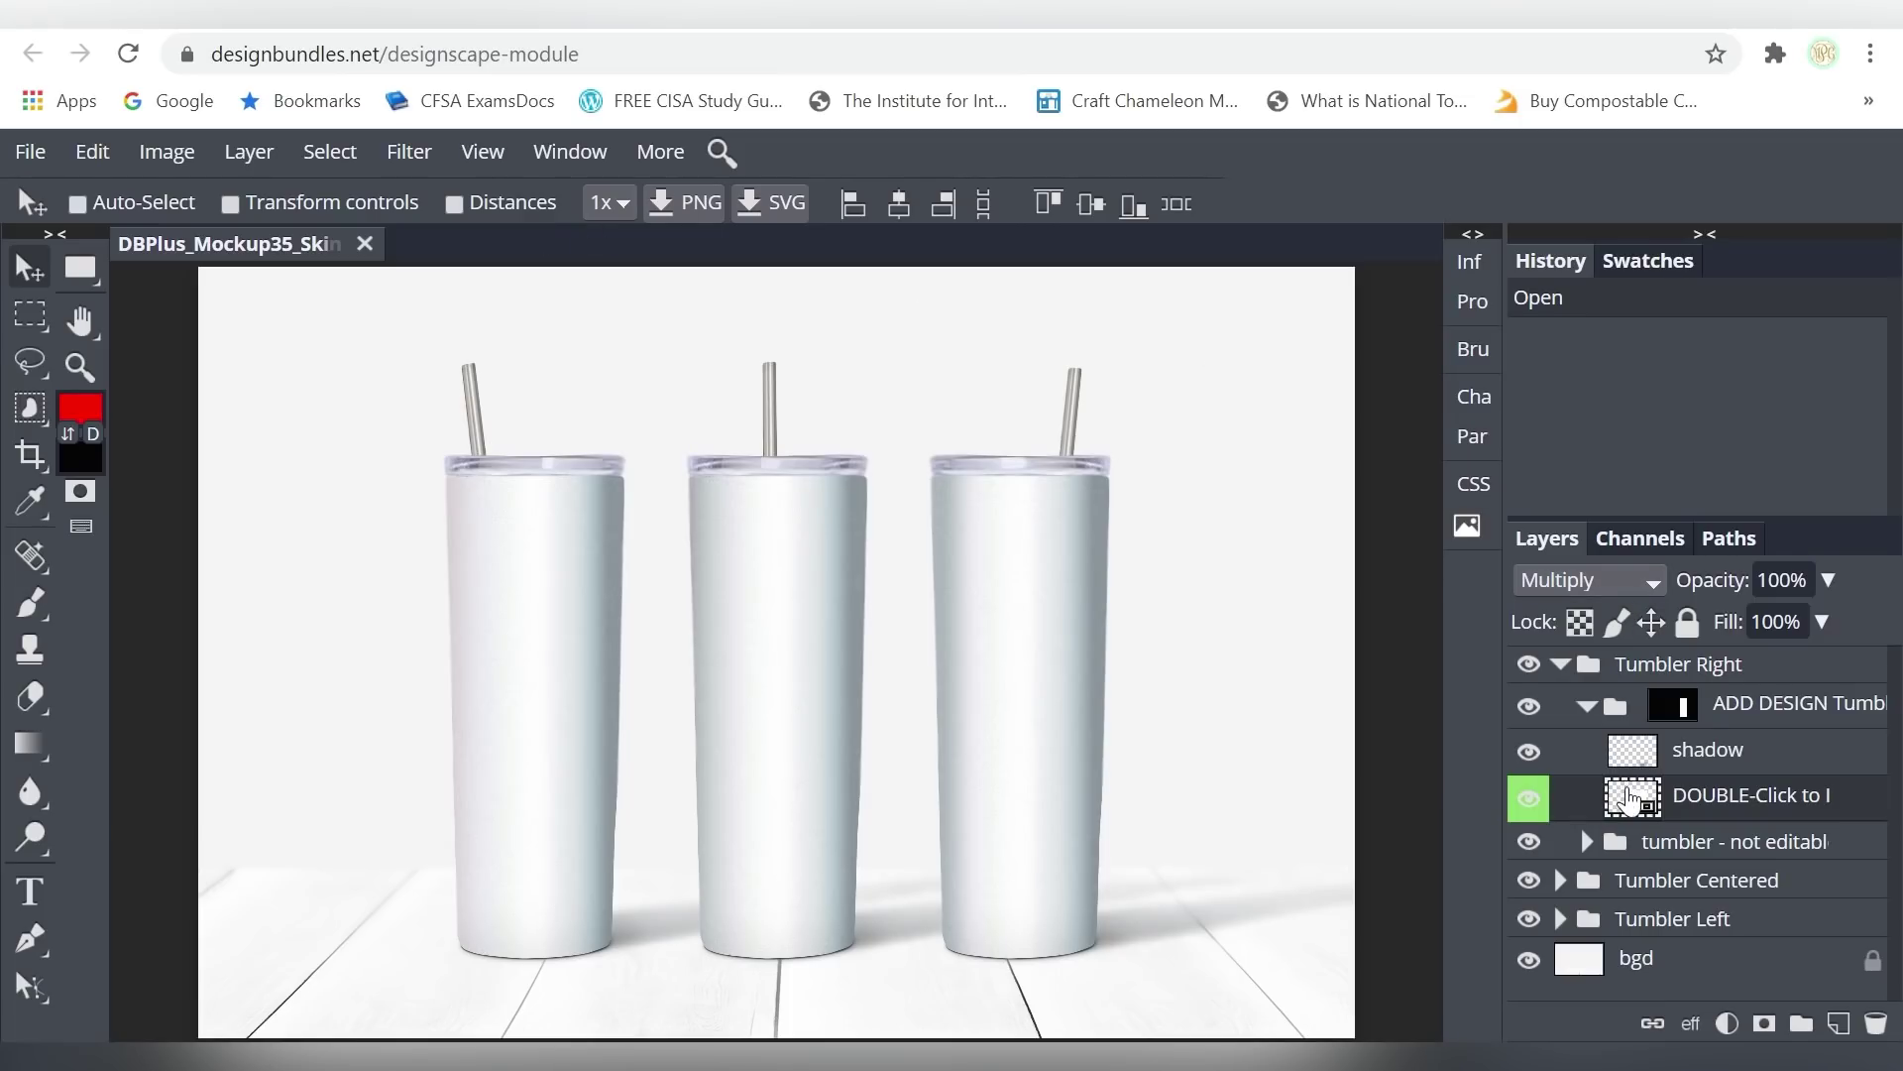
double_click(1622, 806)
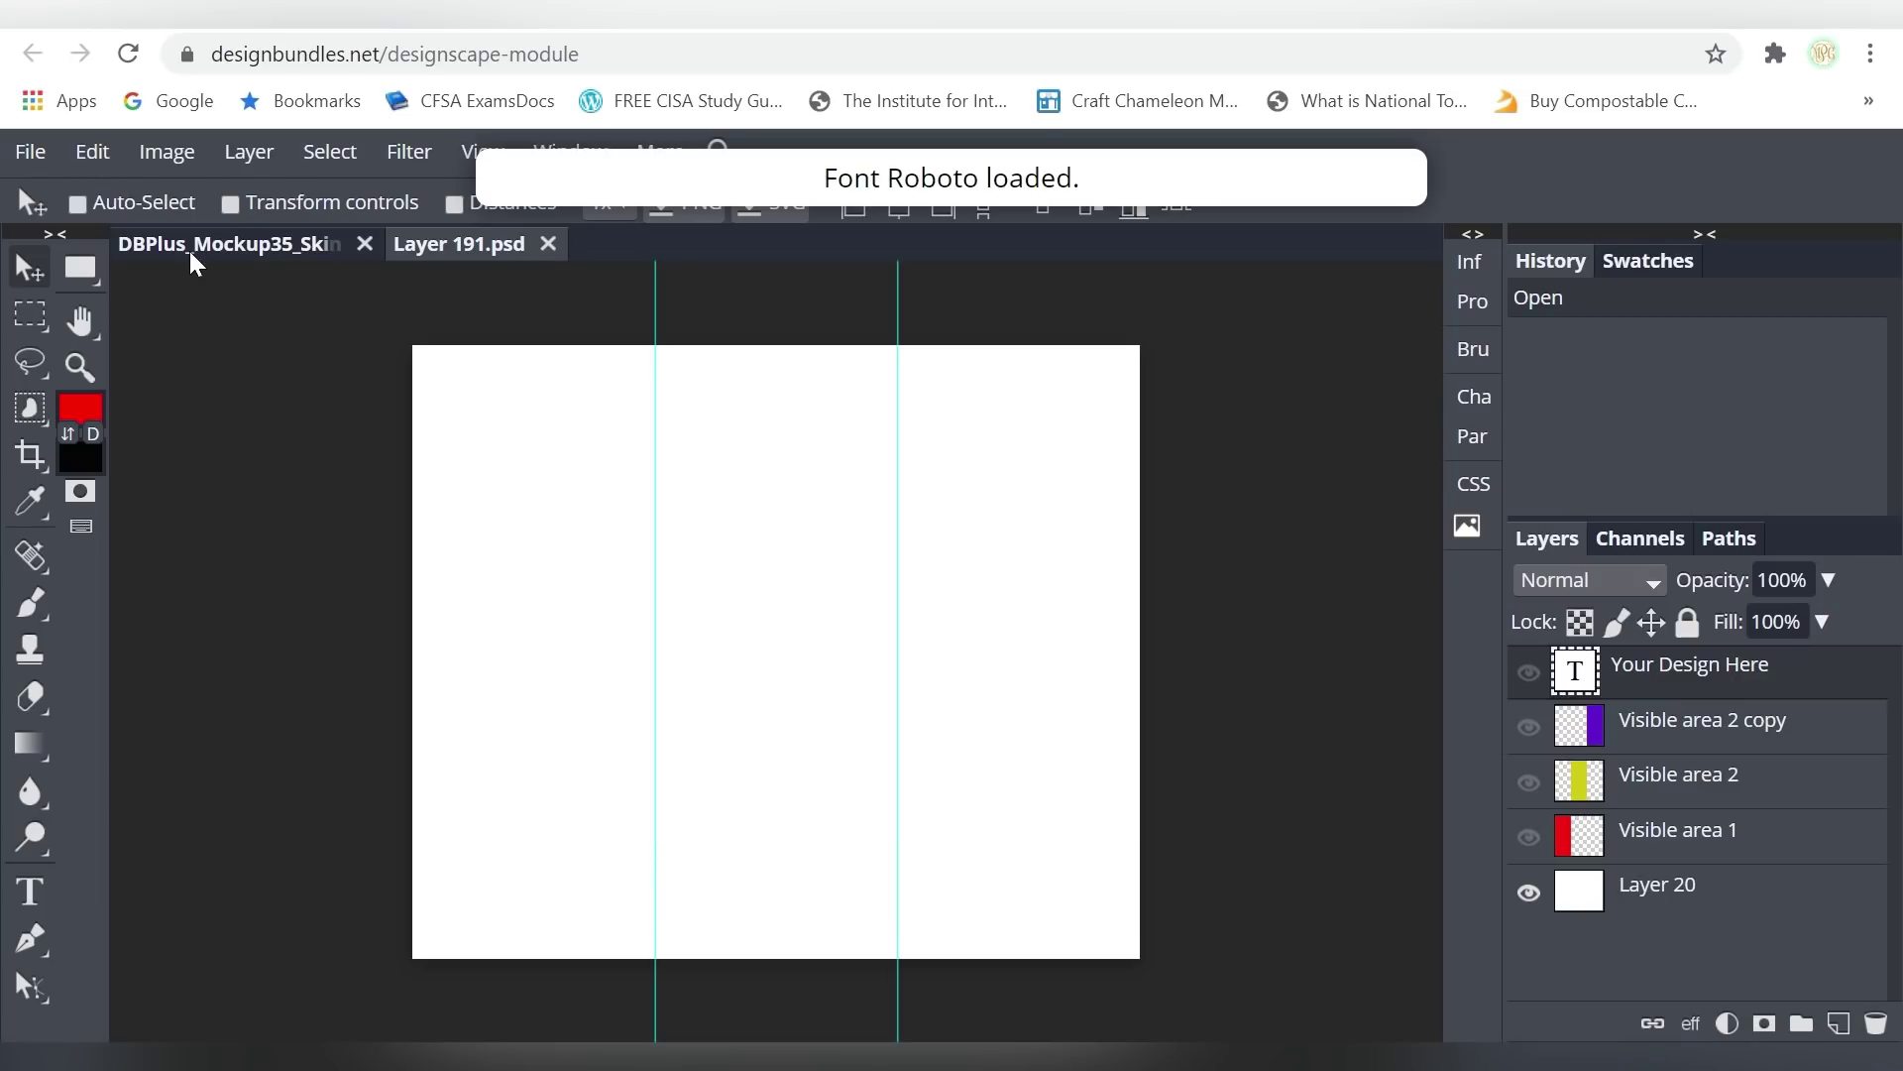
- Browse to the inner CHRISTMAS TUMBLER SET folder to pick a wrap image
click(26, 152)
click(62, 241)
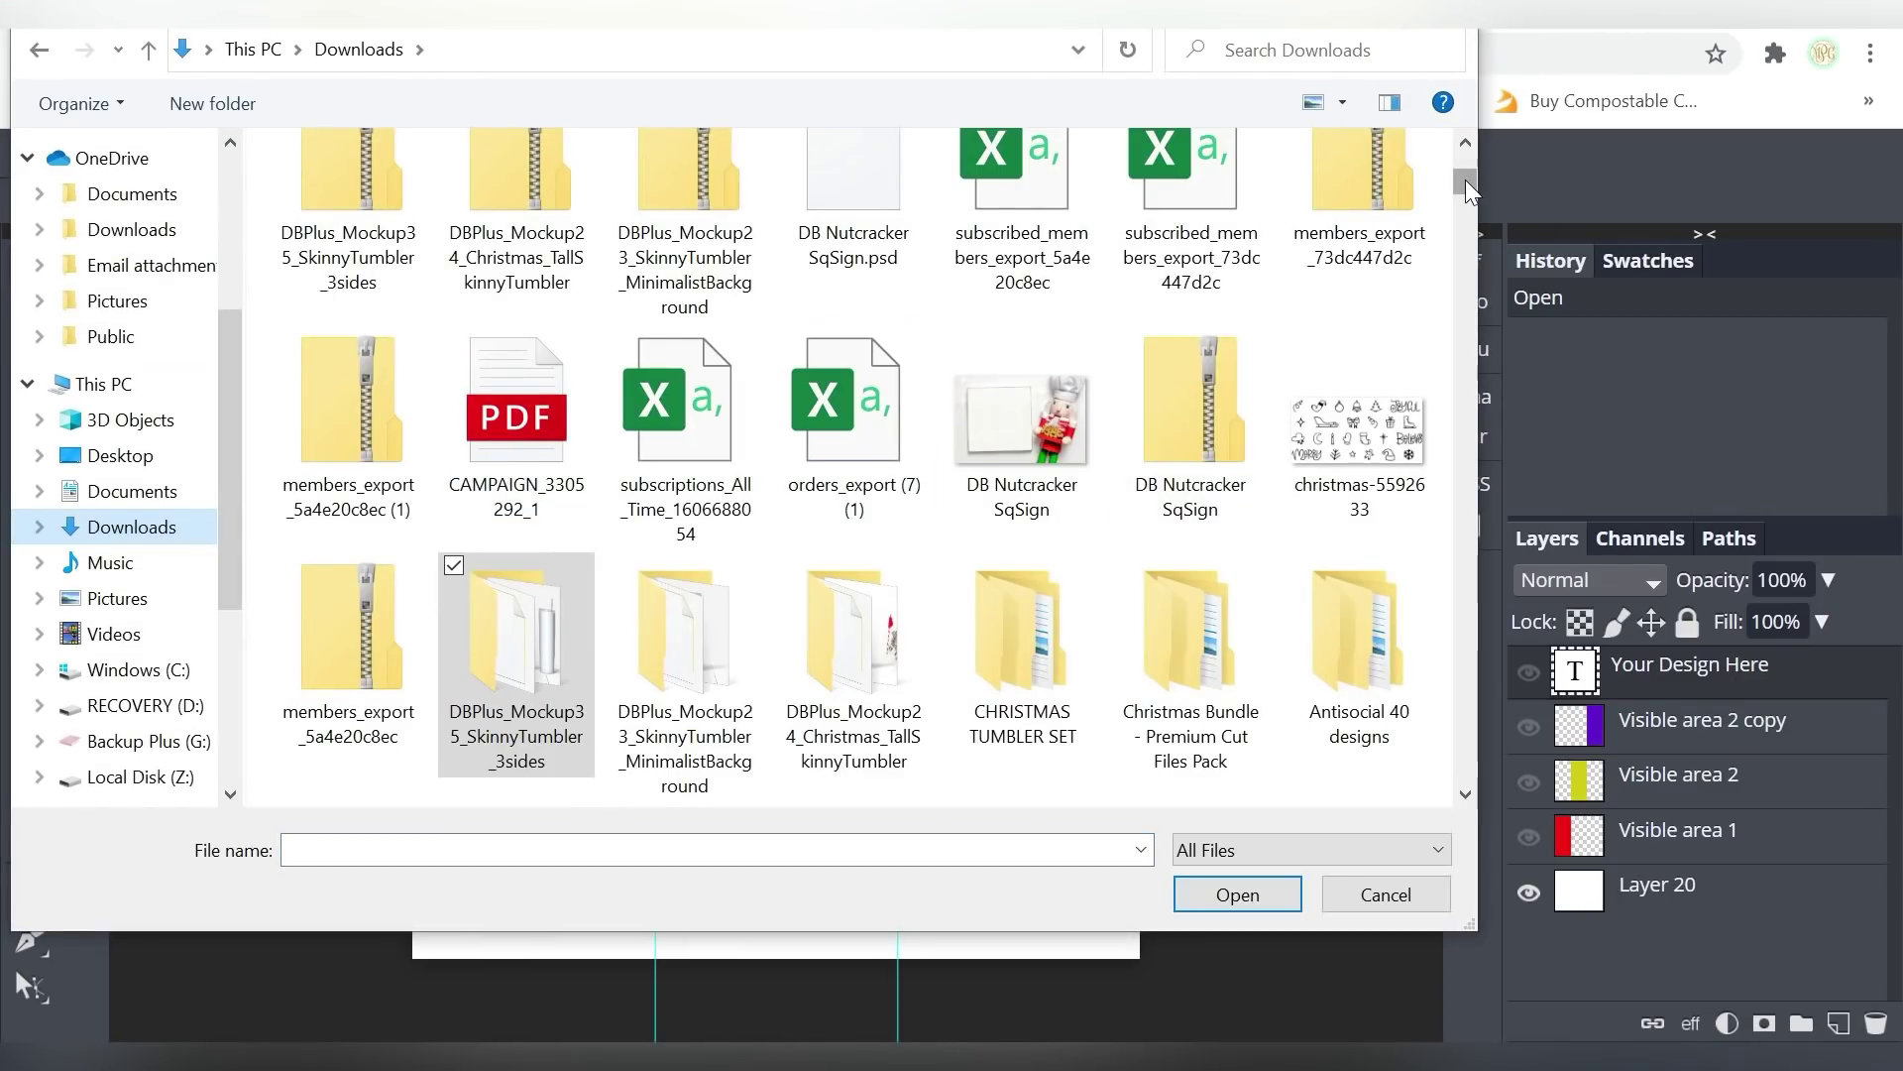
double_click(1227, 598)
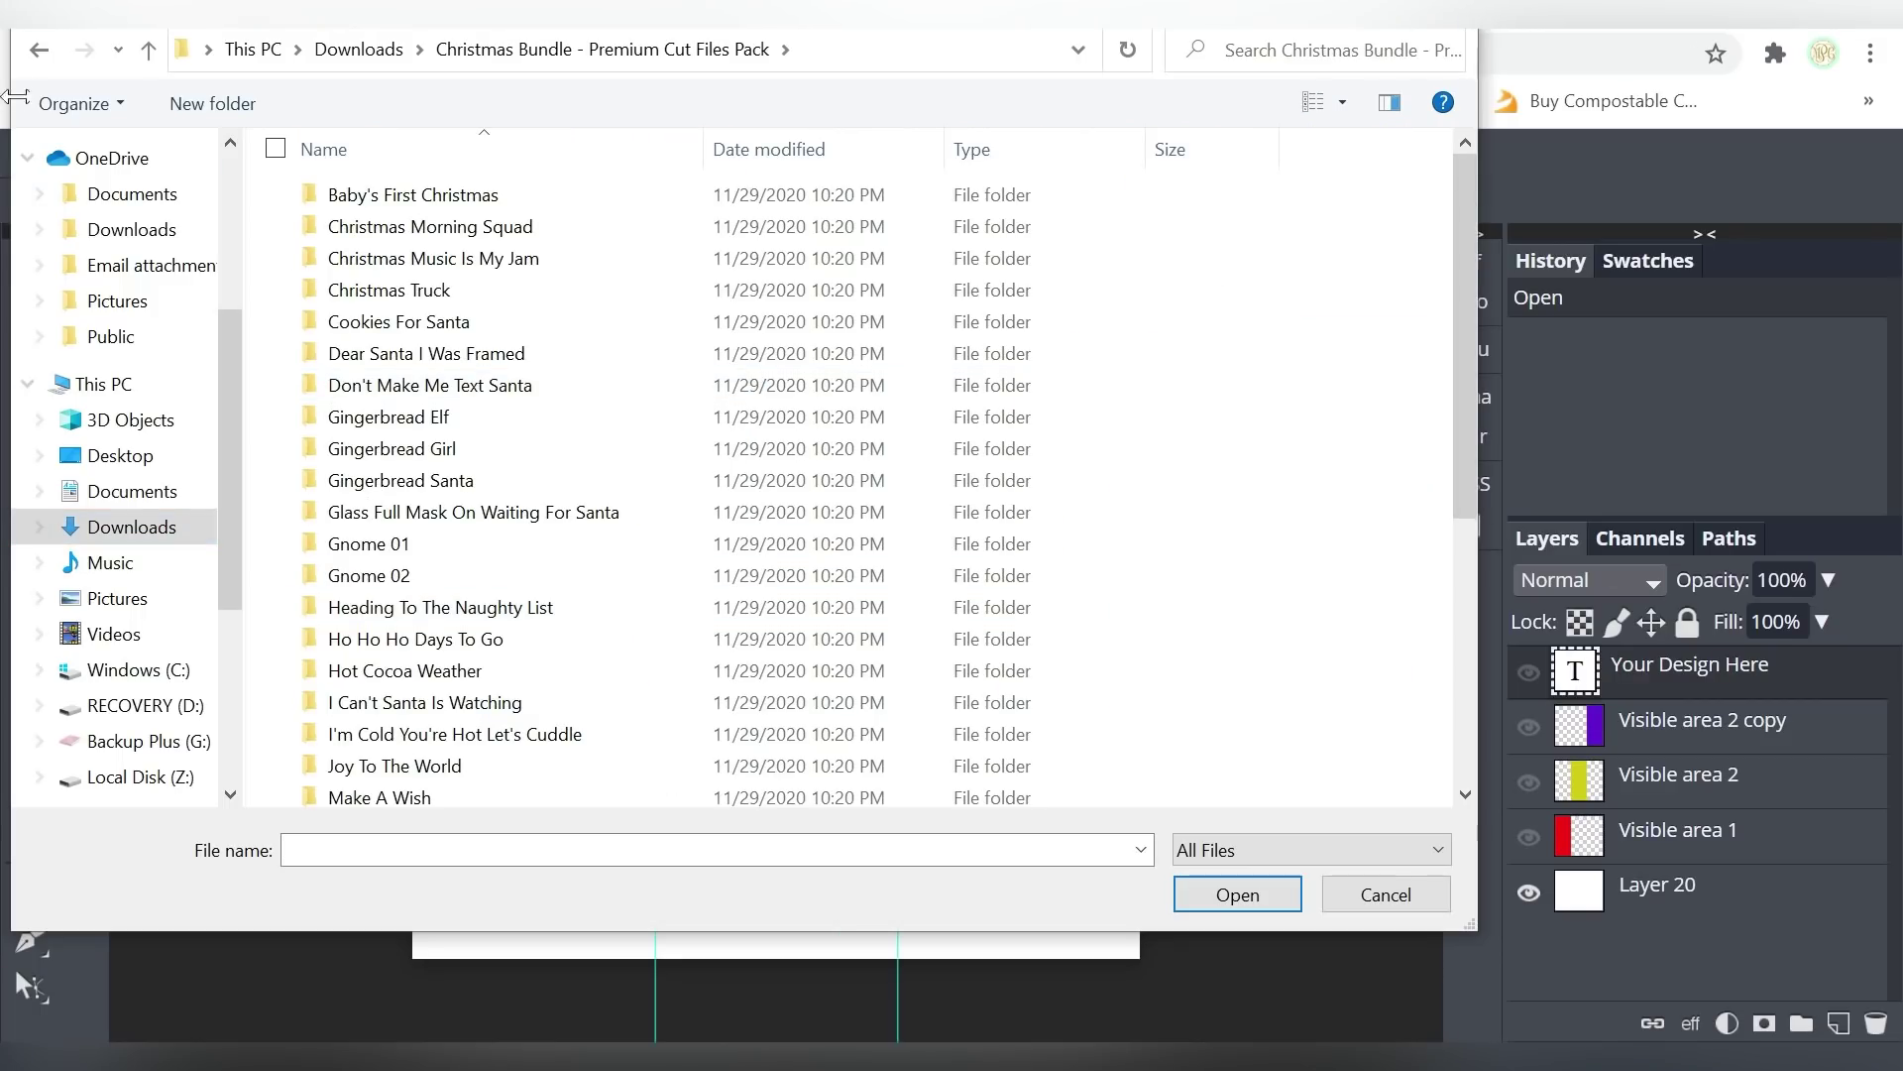
key(alt+Left)
double_click(1021, 635)
double_click(605, 188)
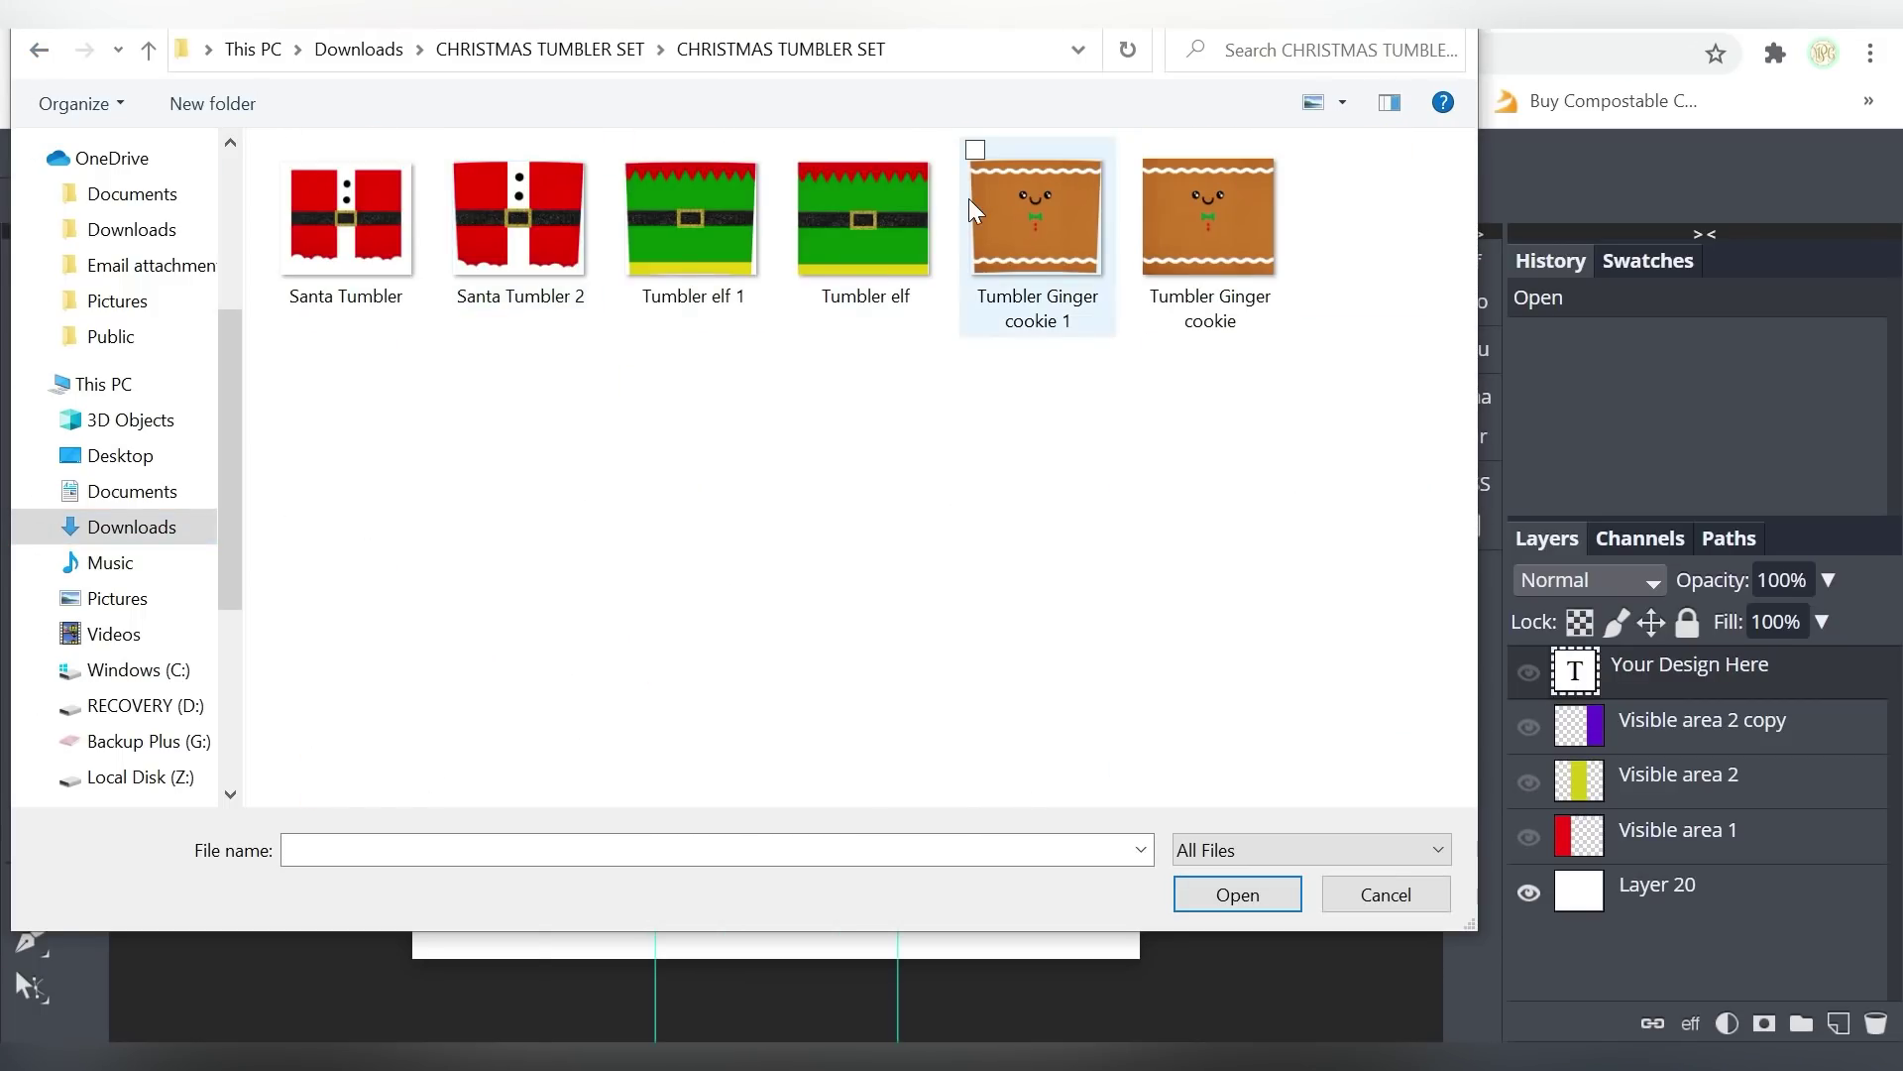
- Place the Tumbler Ginger cookie image and stretch it to the canvas's left and right edges
click(1237, 224)
double_click(1237, 224)
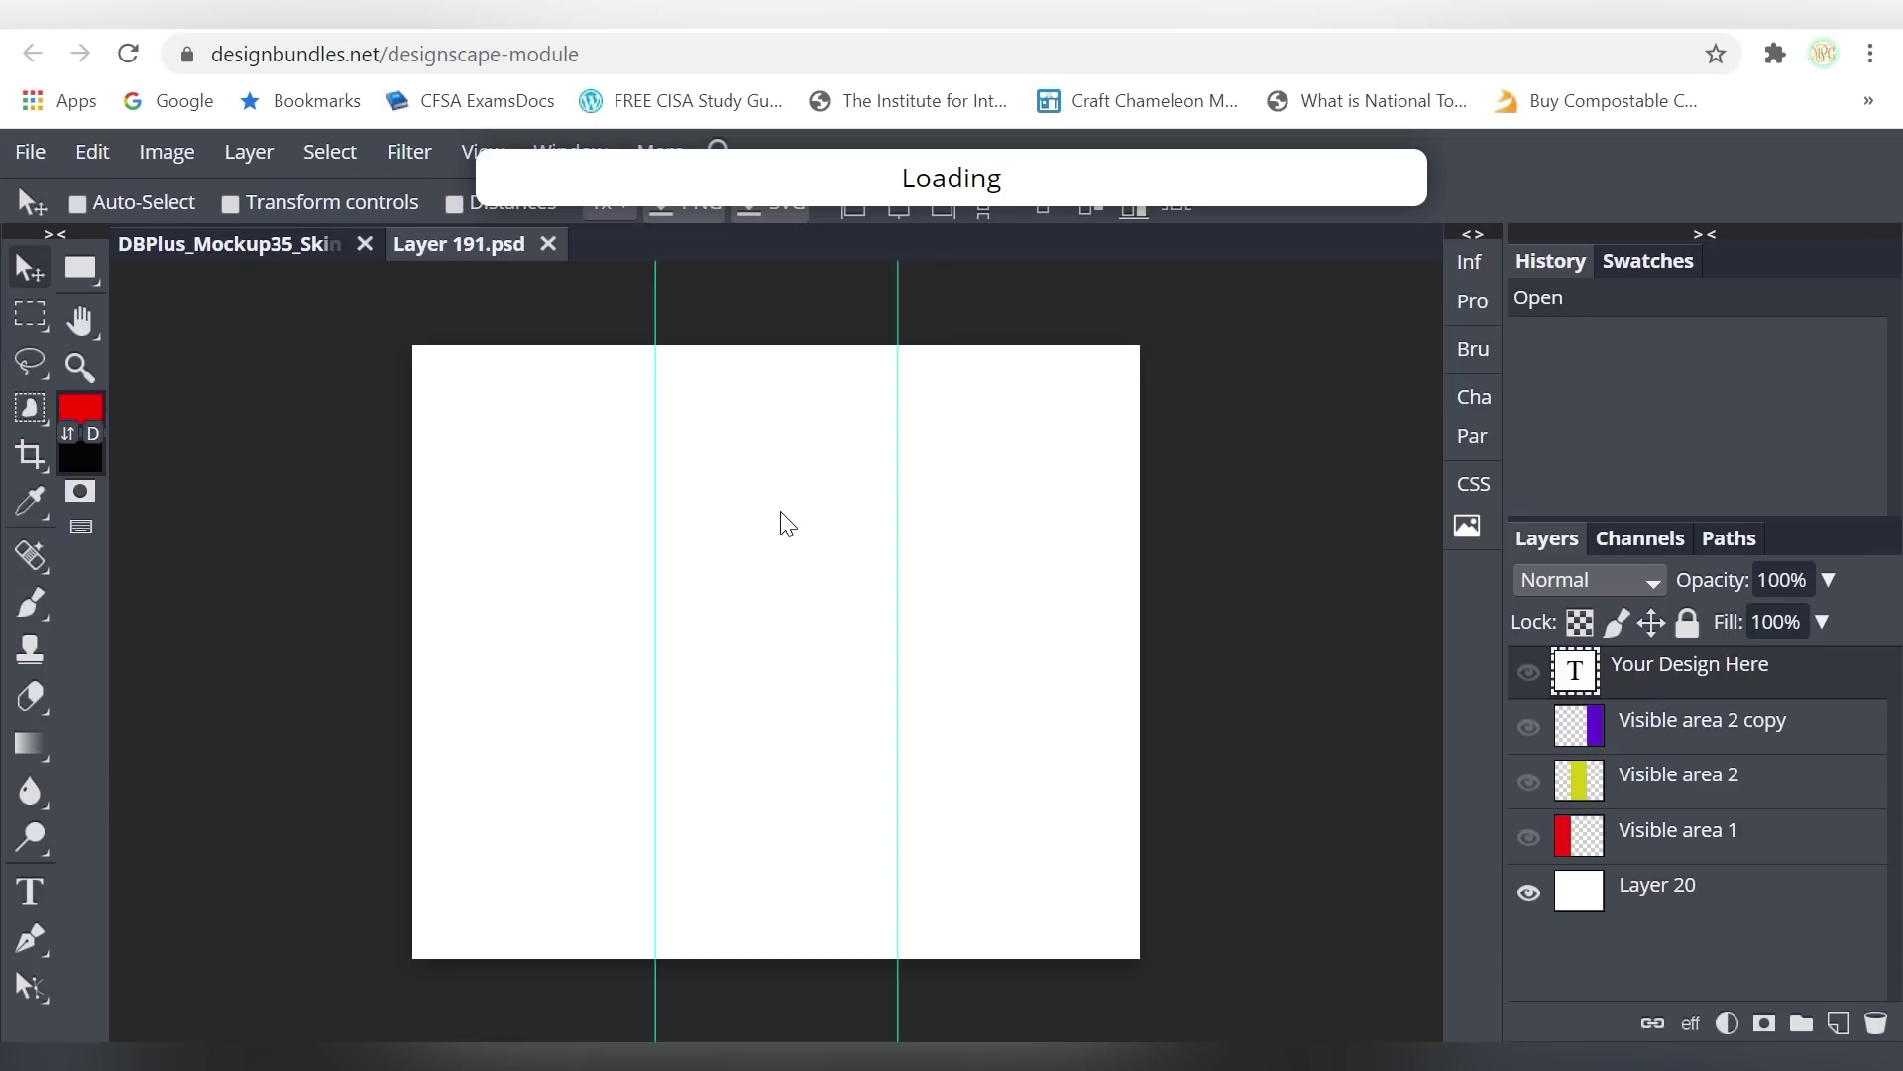
drag(431, 346, 412, 346)
drag(1121, 337, 1140, 342)
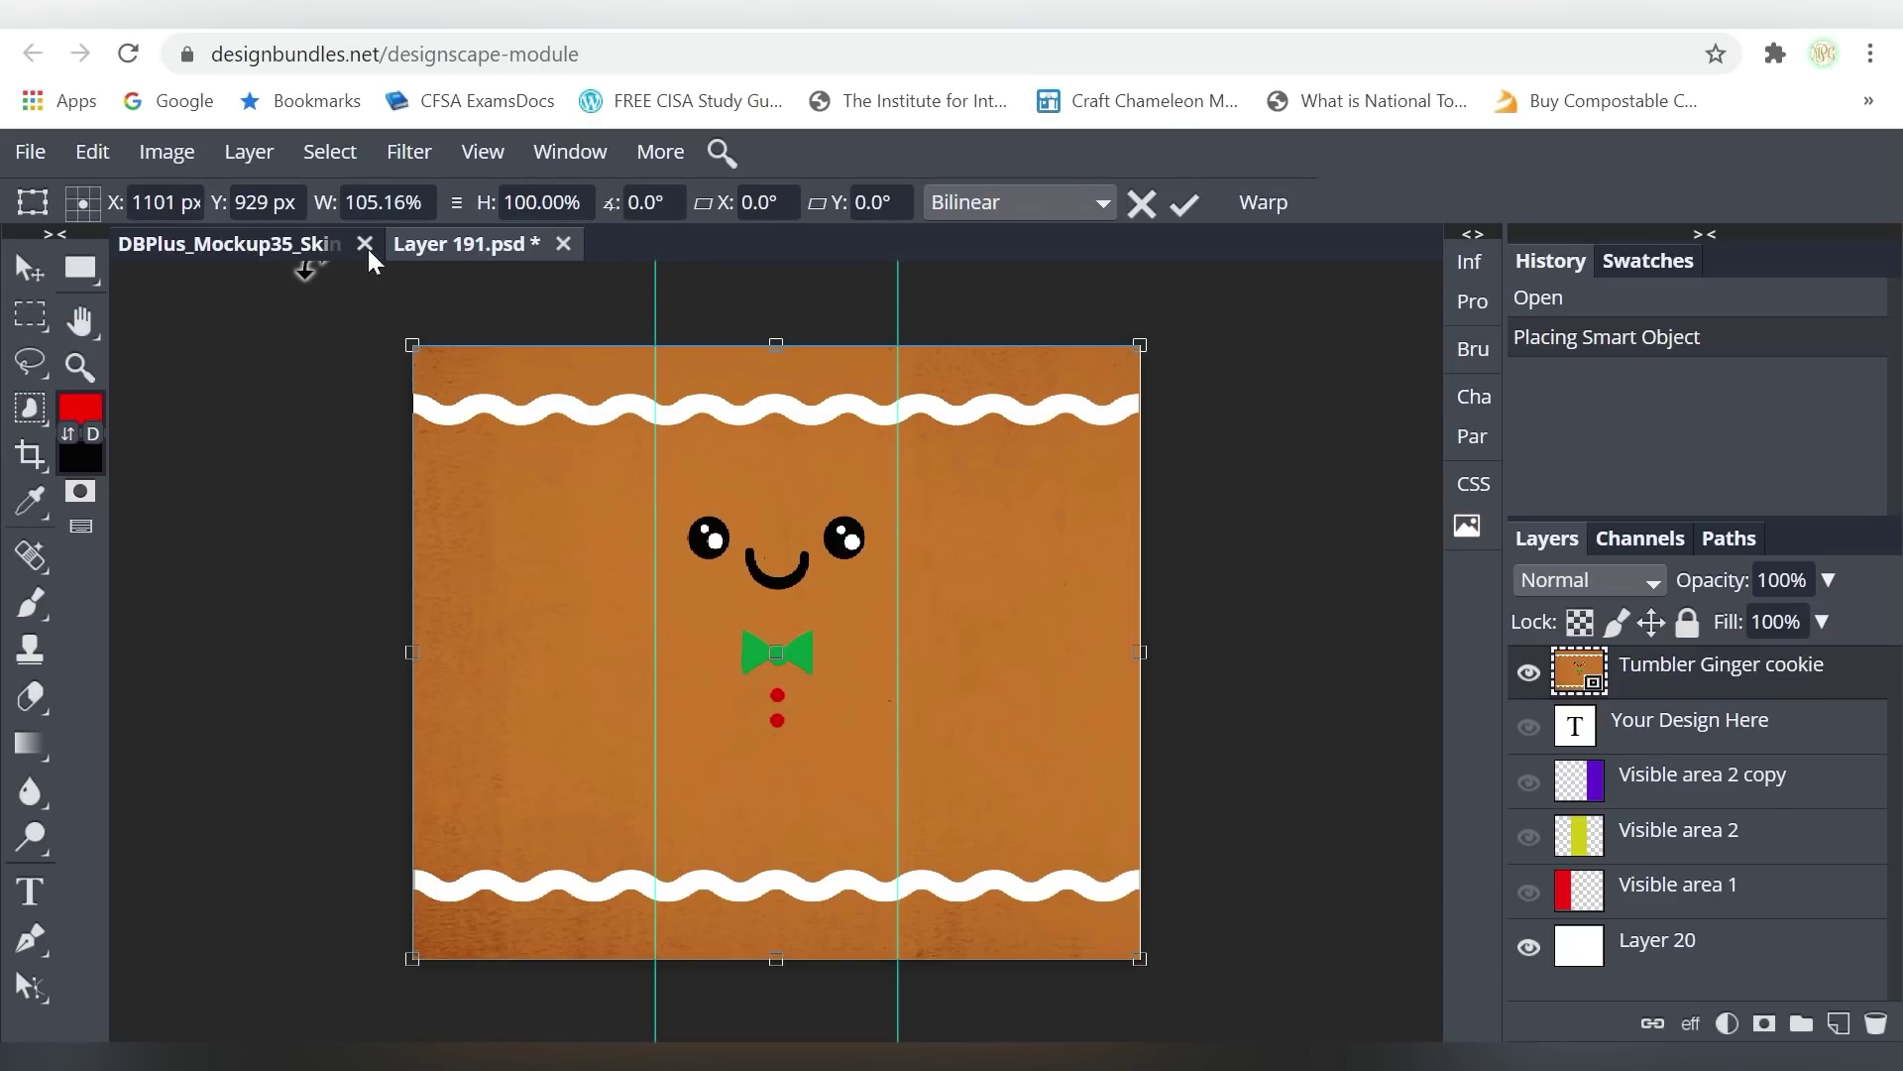
click(317, 244)
- Save the wrap with Ctrl+S and view the updated gingerbread tumbler mockup
click(461, 244)
click(30, 151)
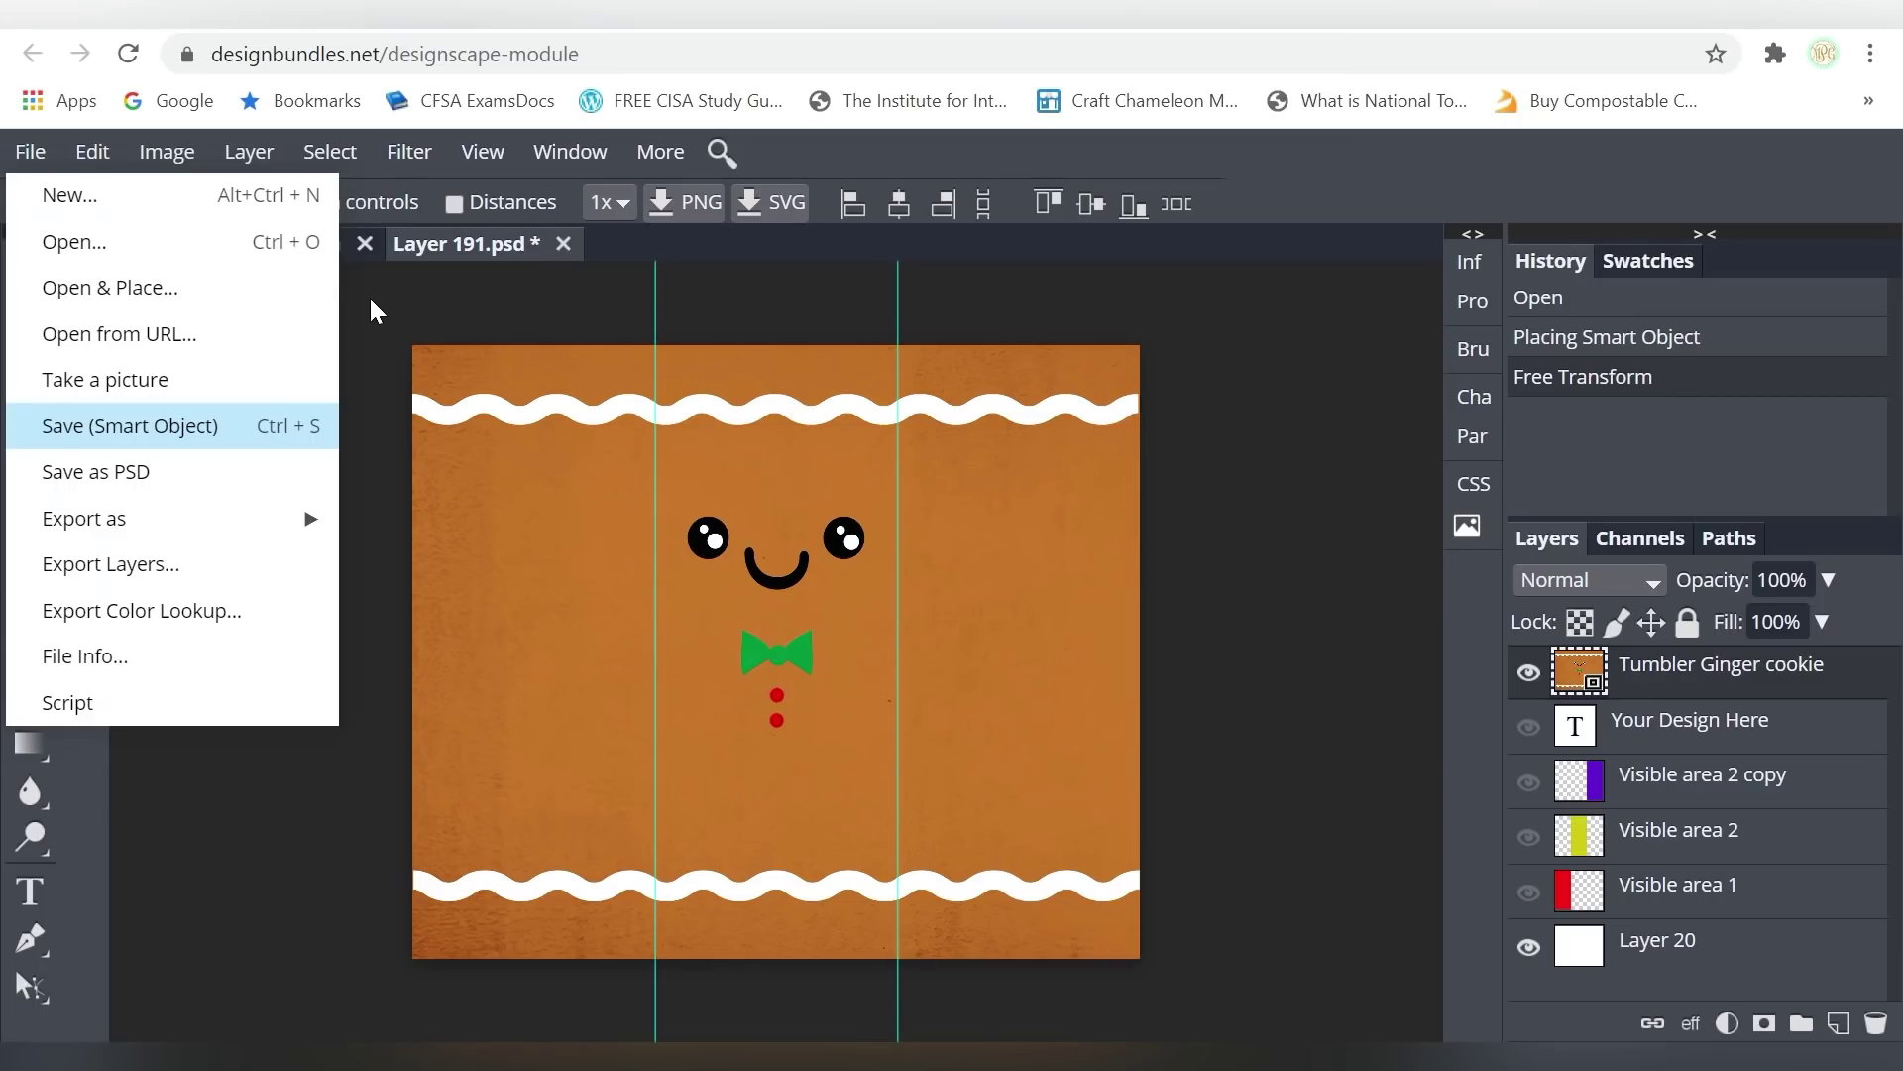
key(ctrl+s)
right_click(288, 248)
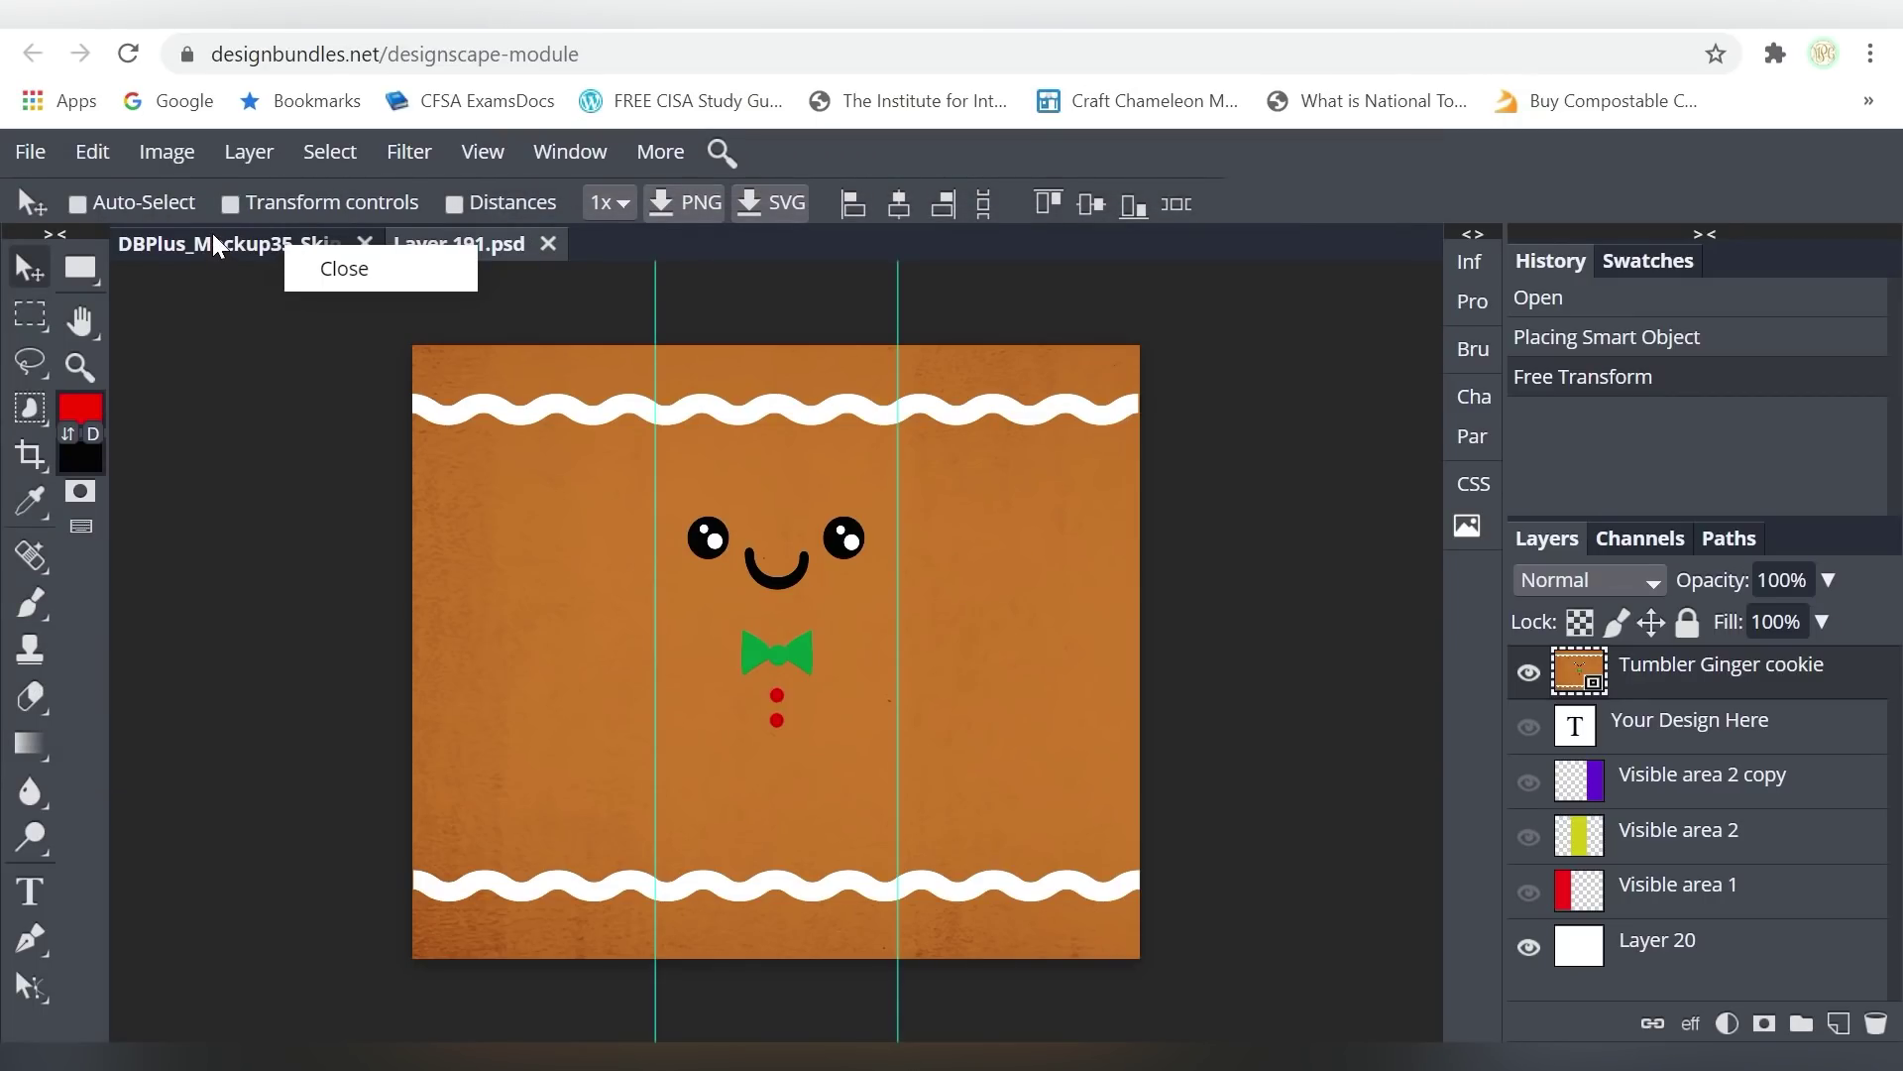
click(234, 244)
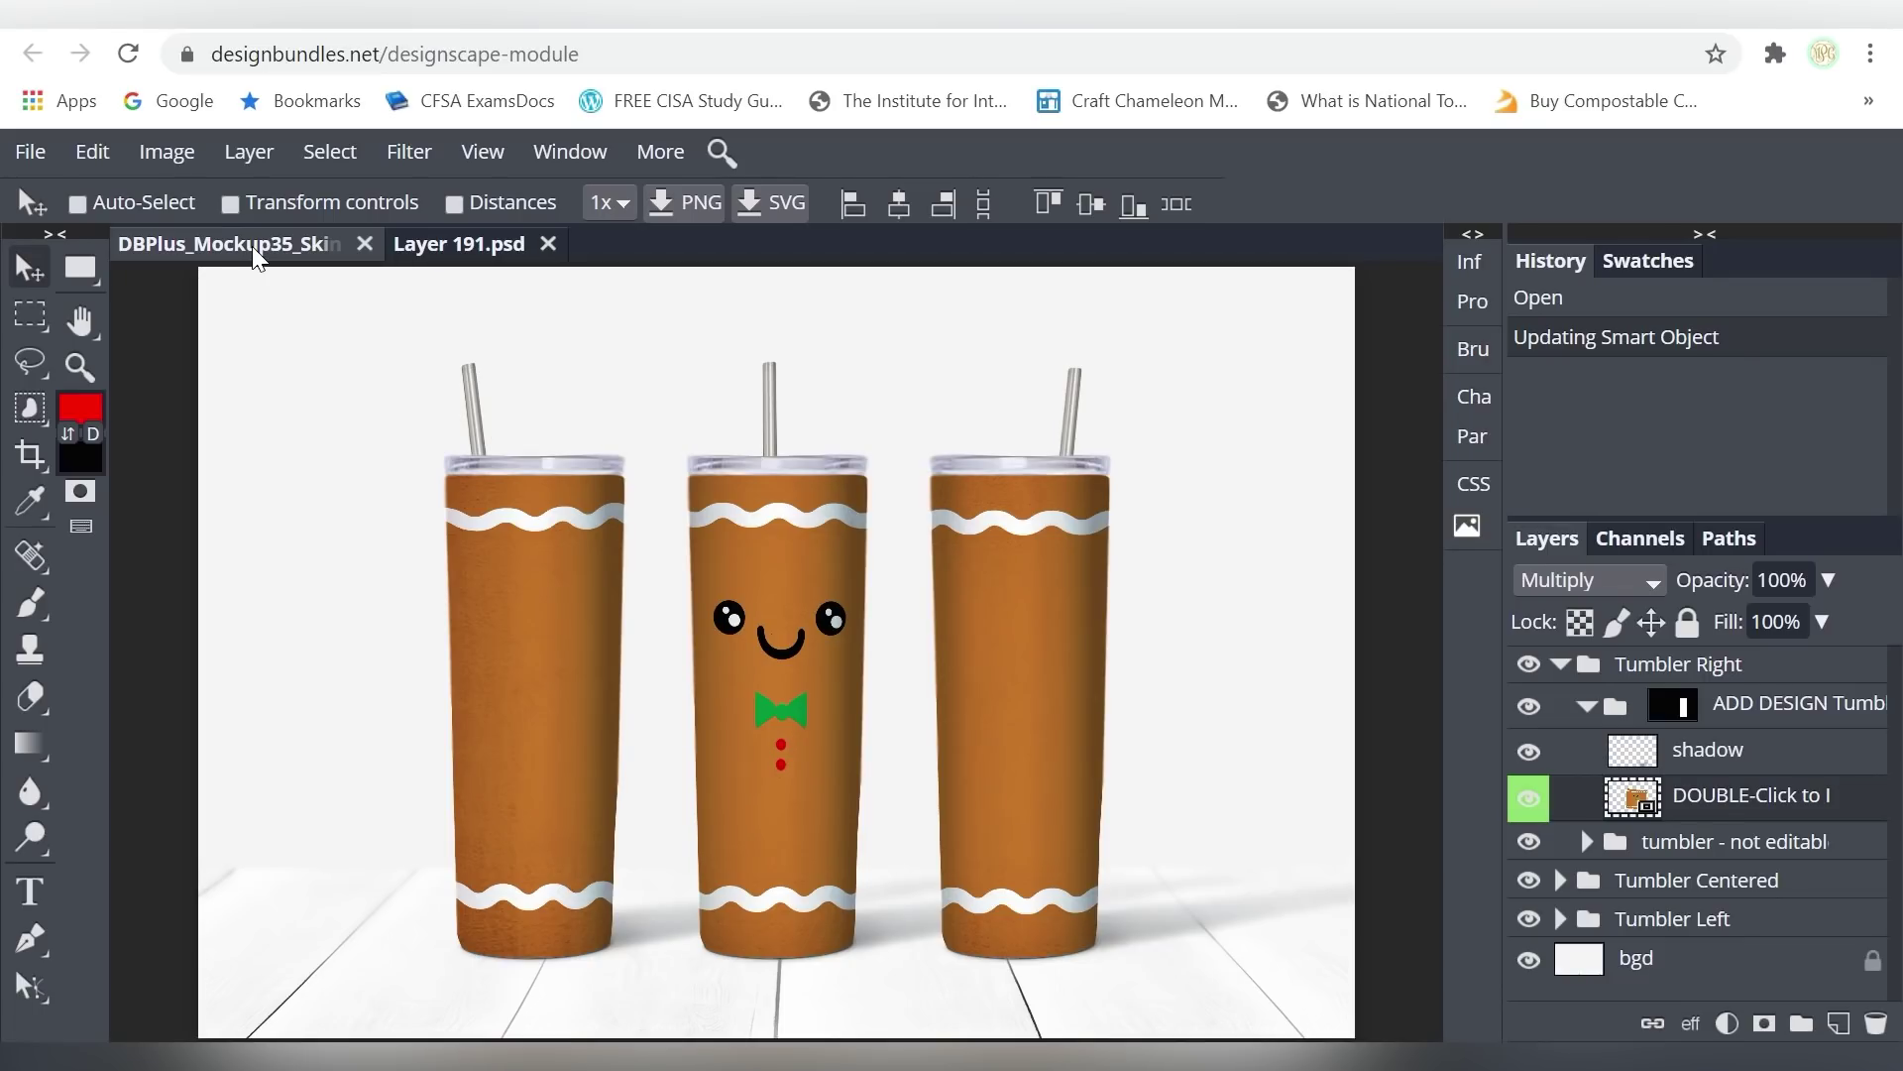
- Place the Official North Pole Cookie Tester PNG from the Christmas Bundle folder onto the wrap
click(422, 253)
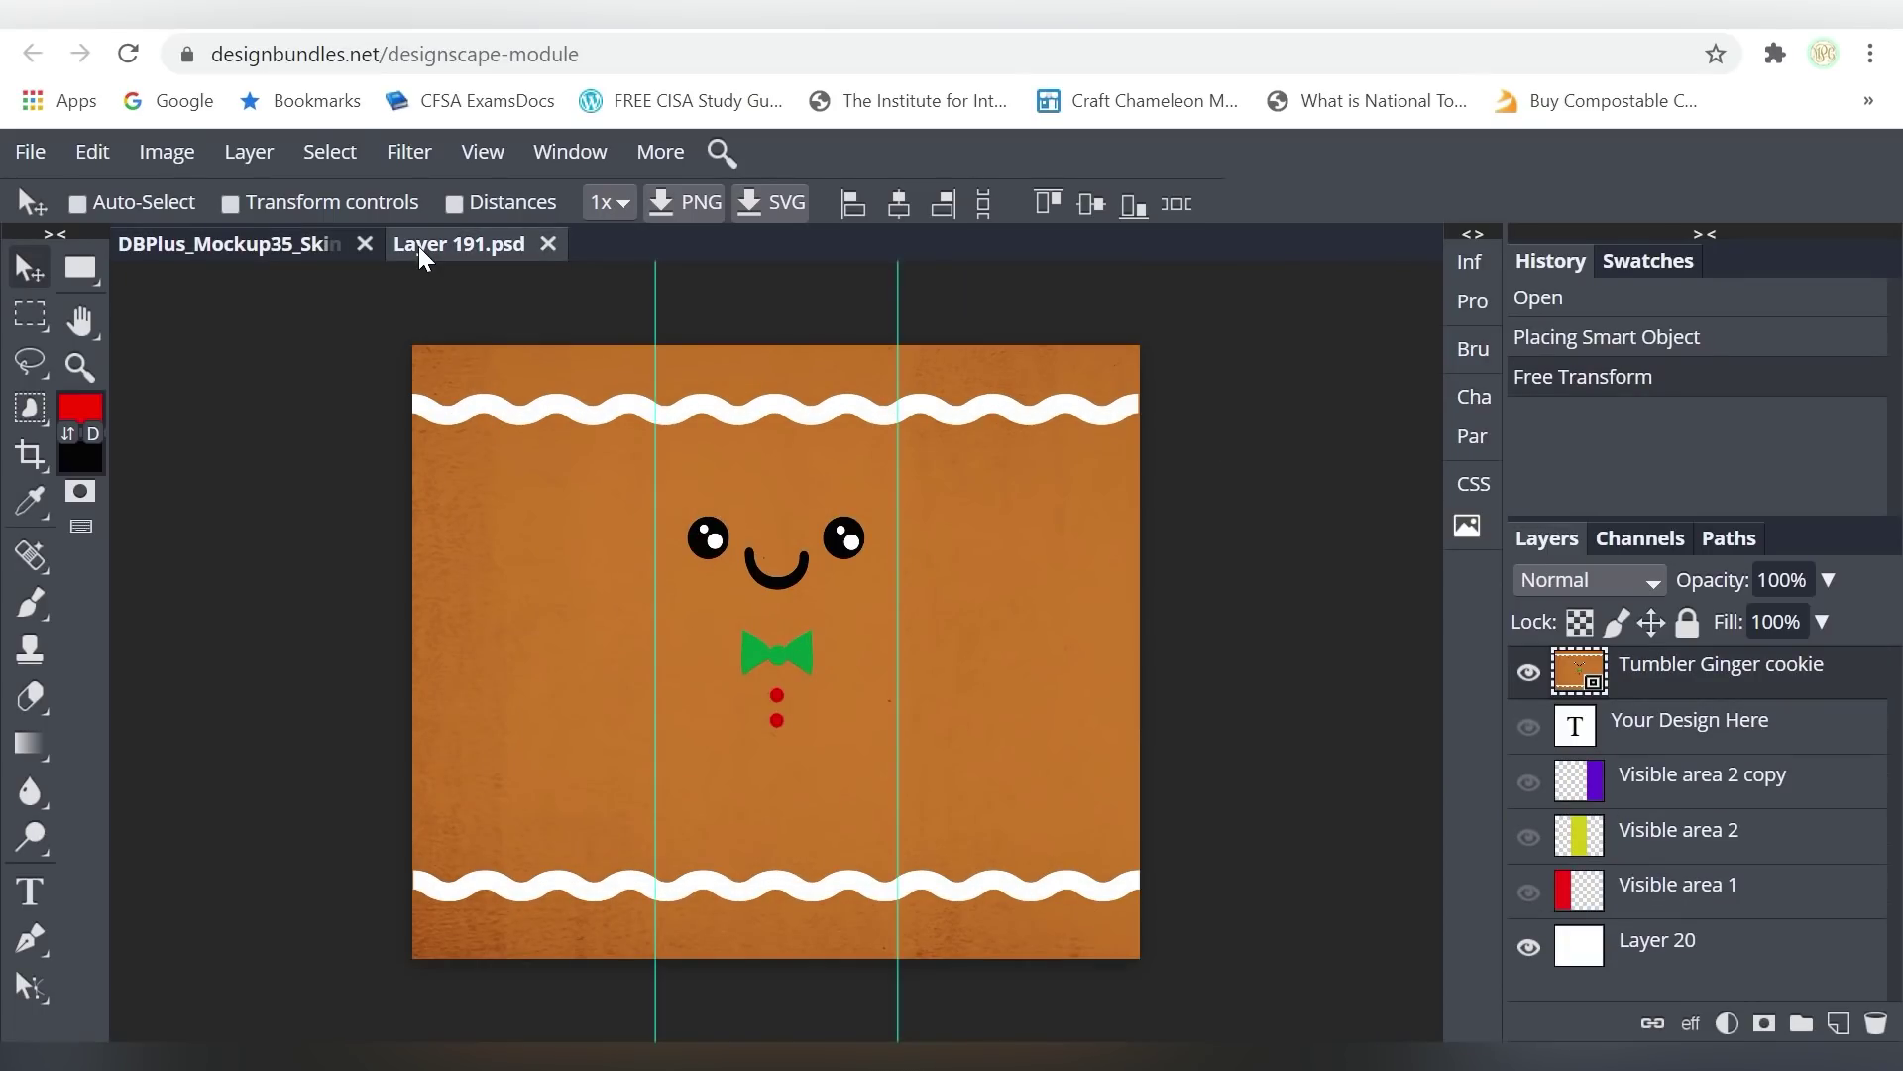
click(29, 152)
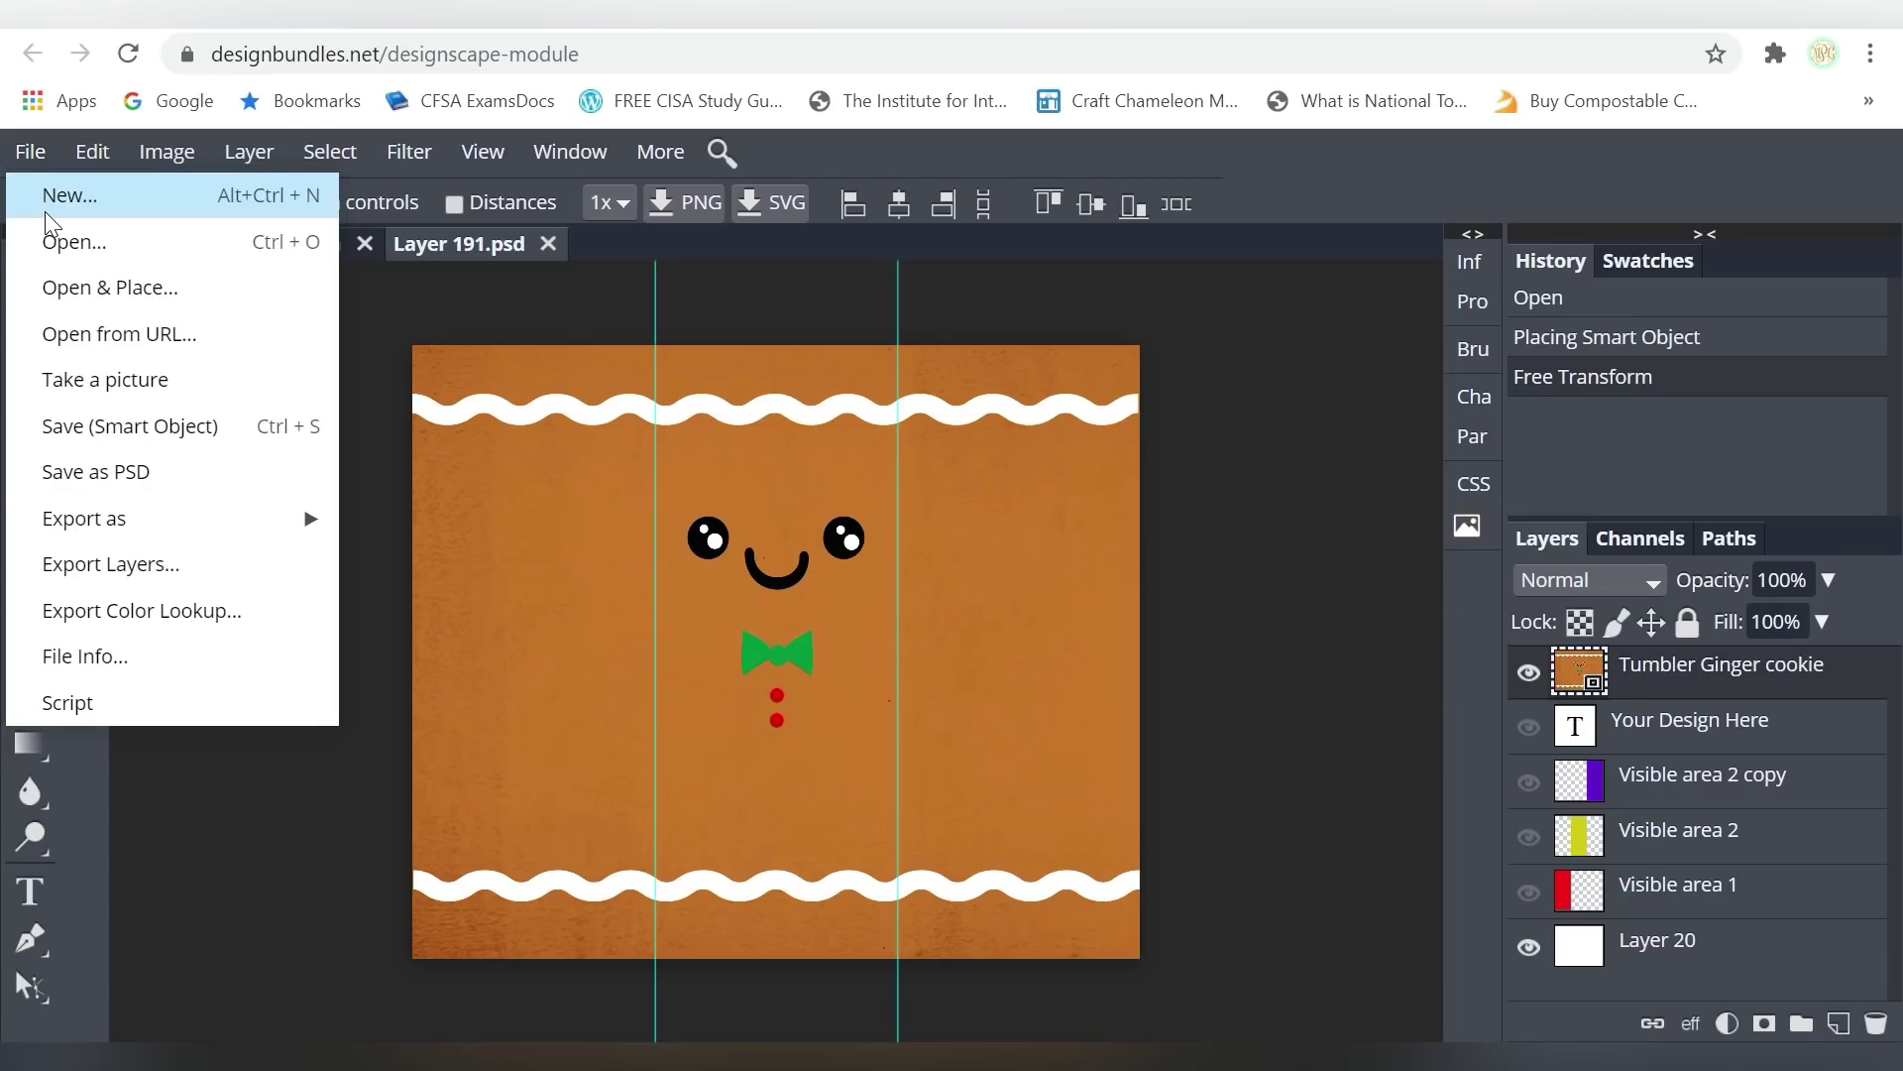
click(54, 289)
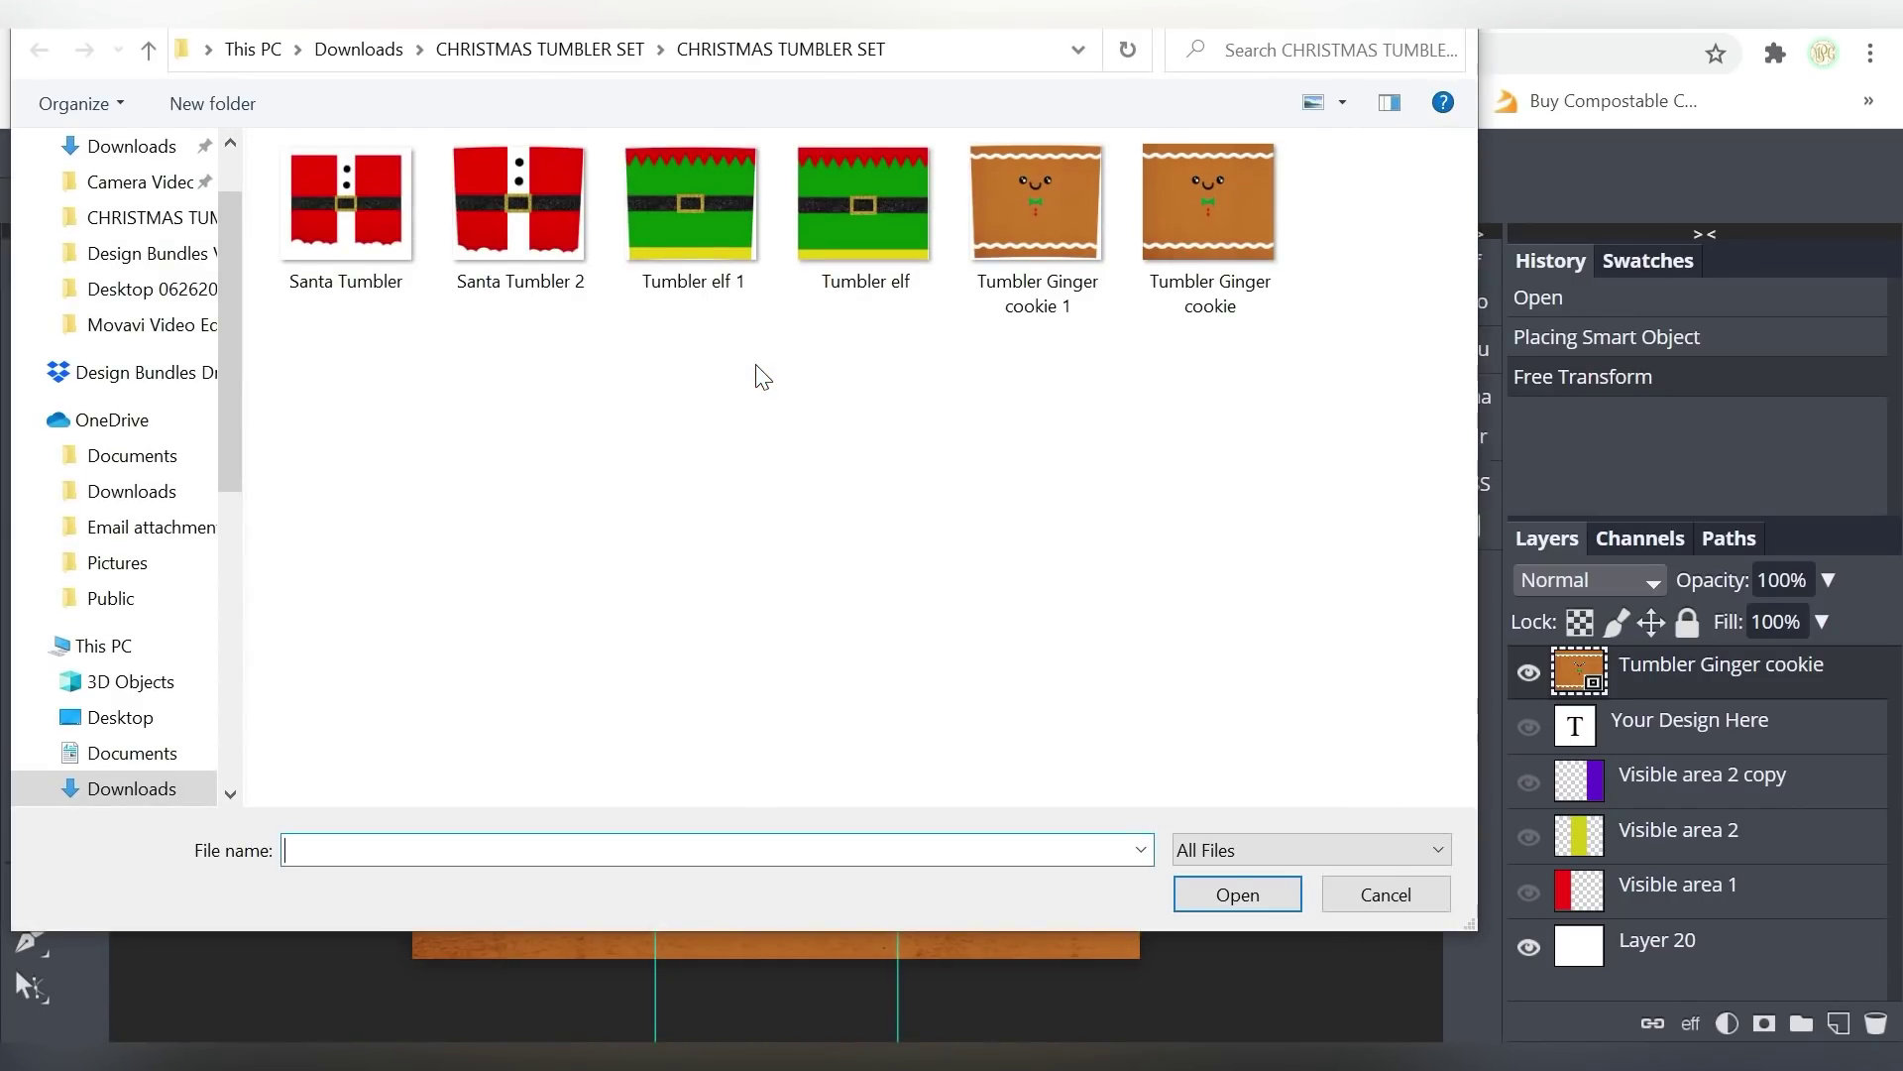
click(367, 50)
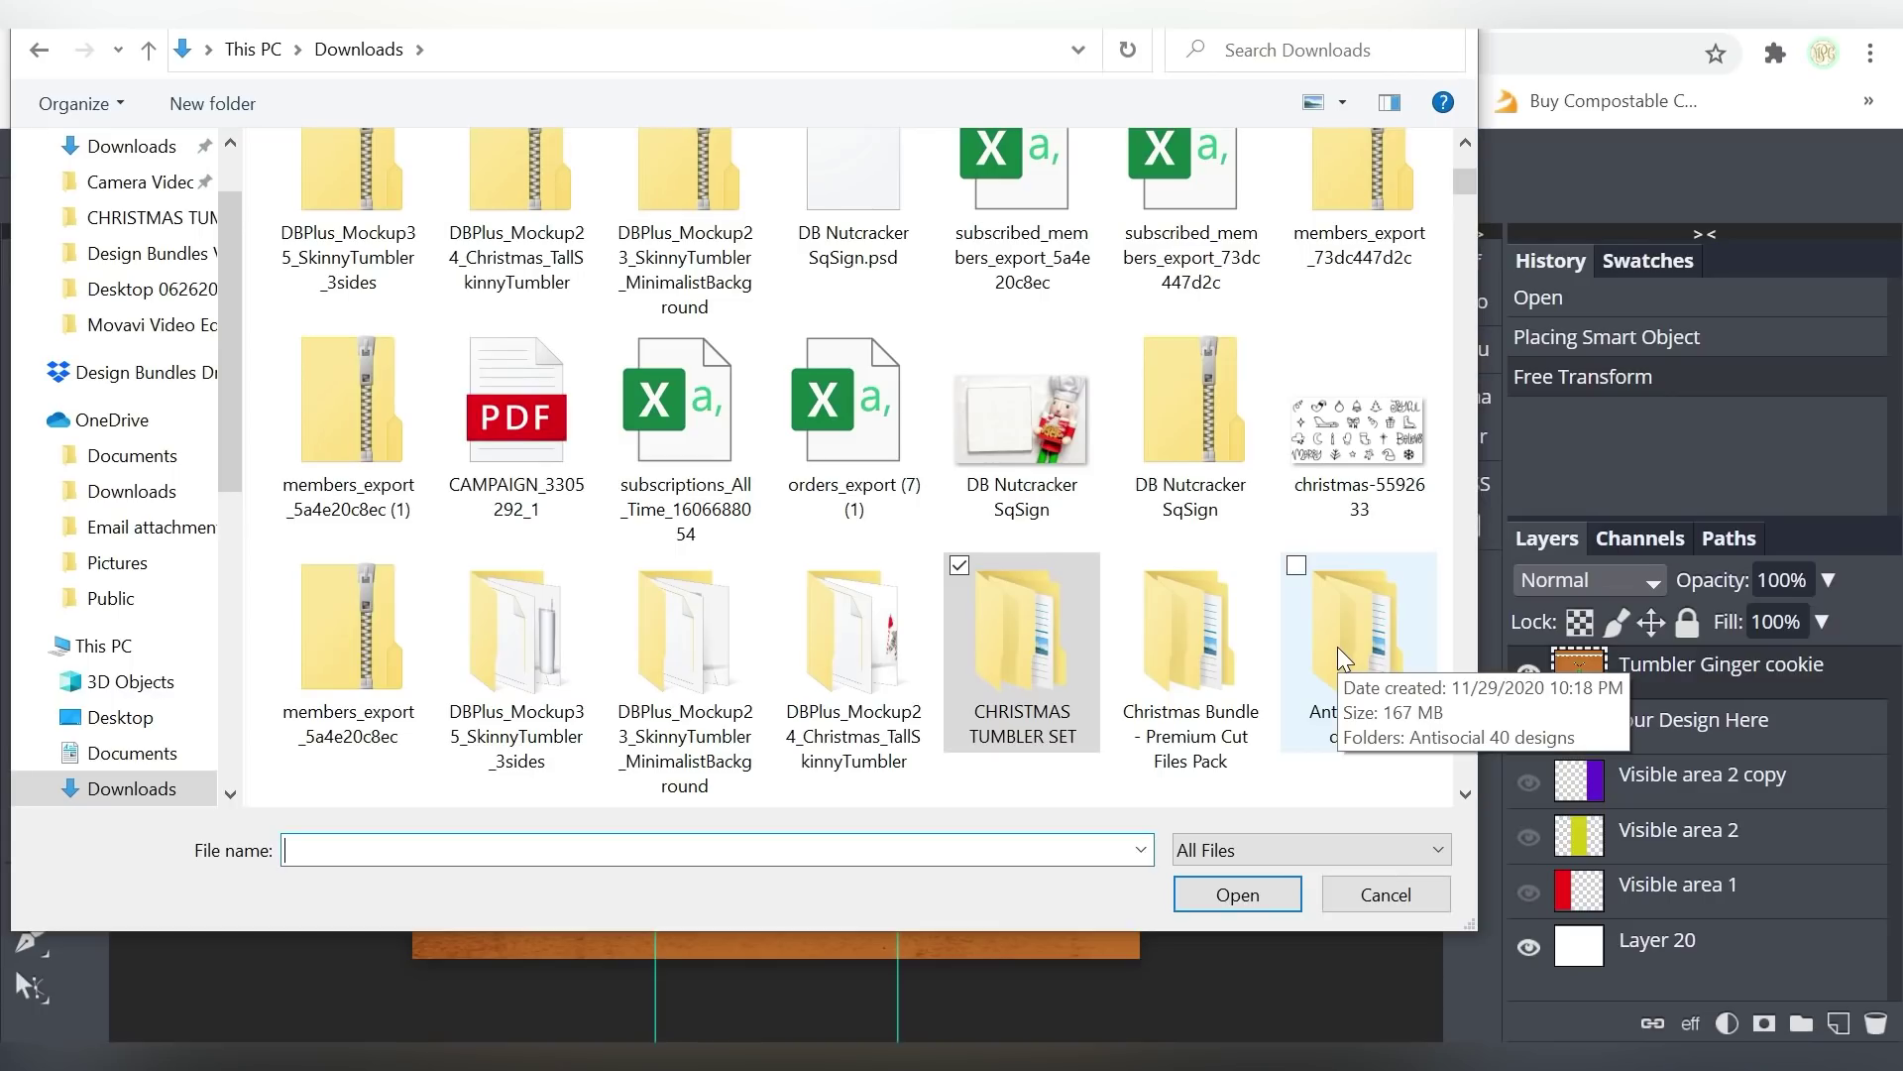
double_click(1352, 605)
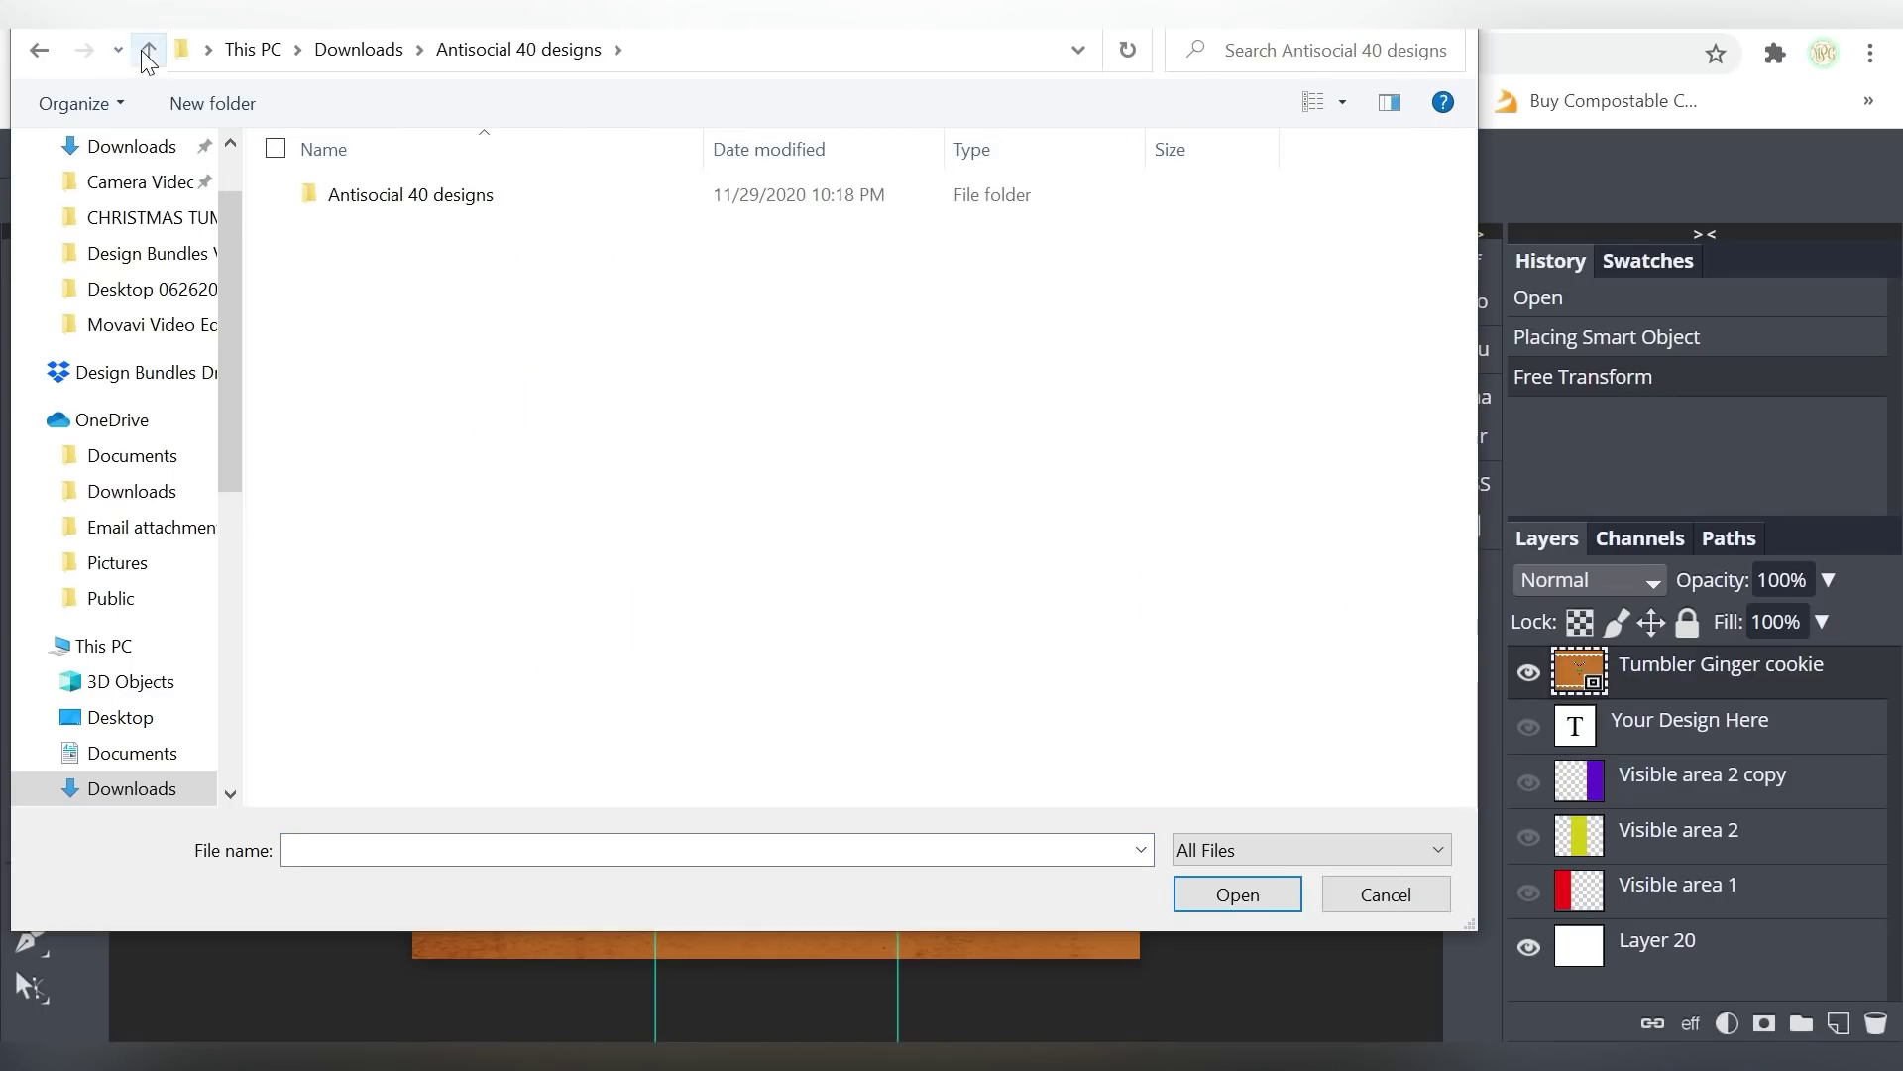
click(149, 52)
double_click(1204, 793)
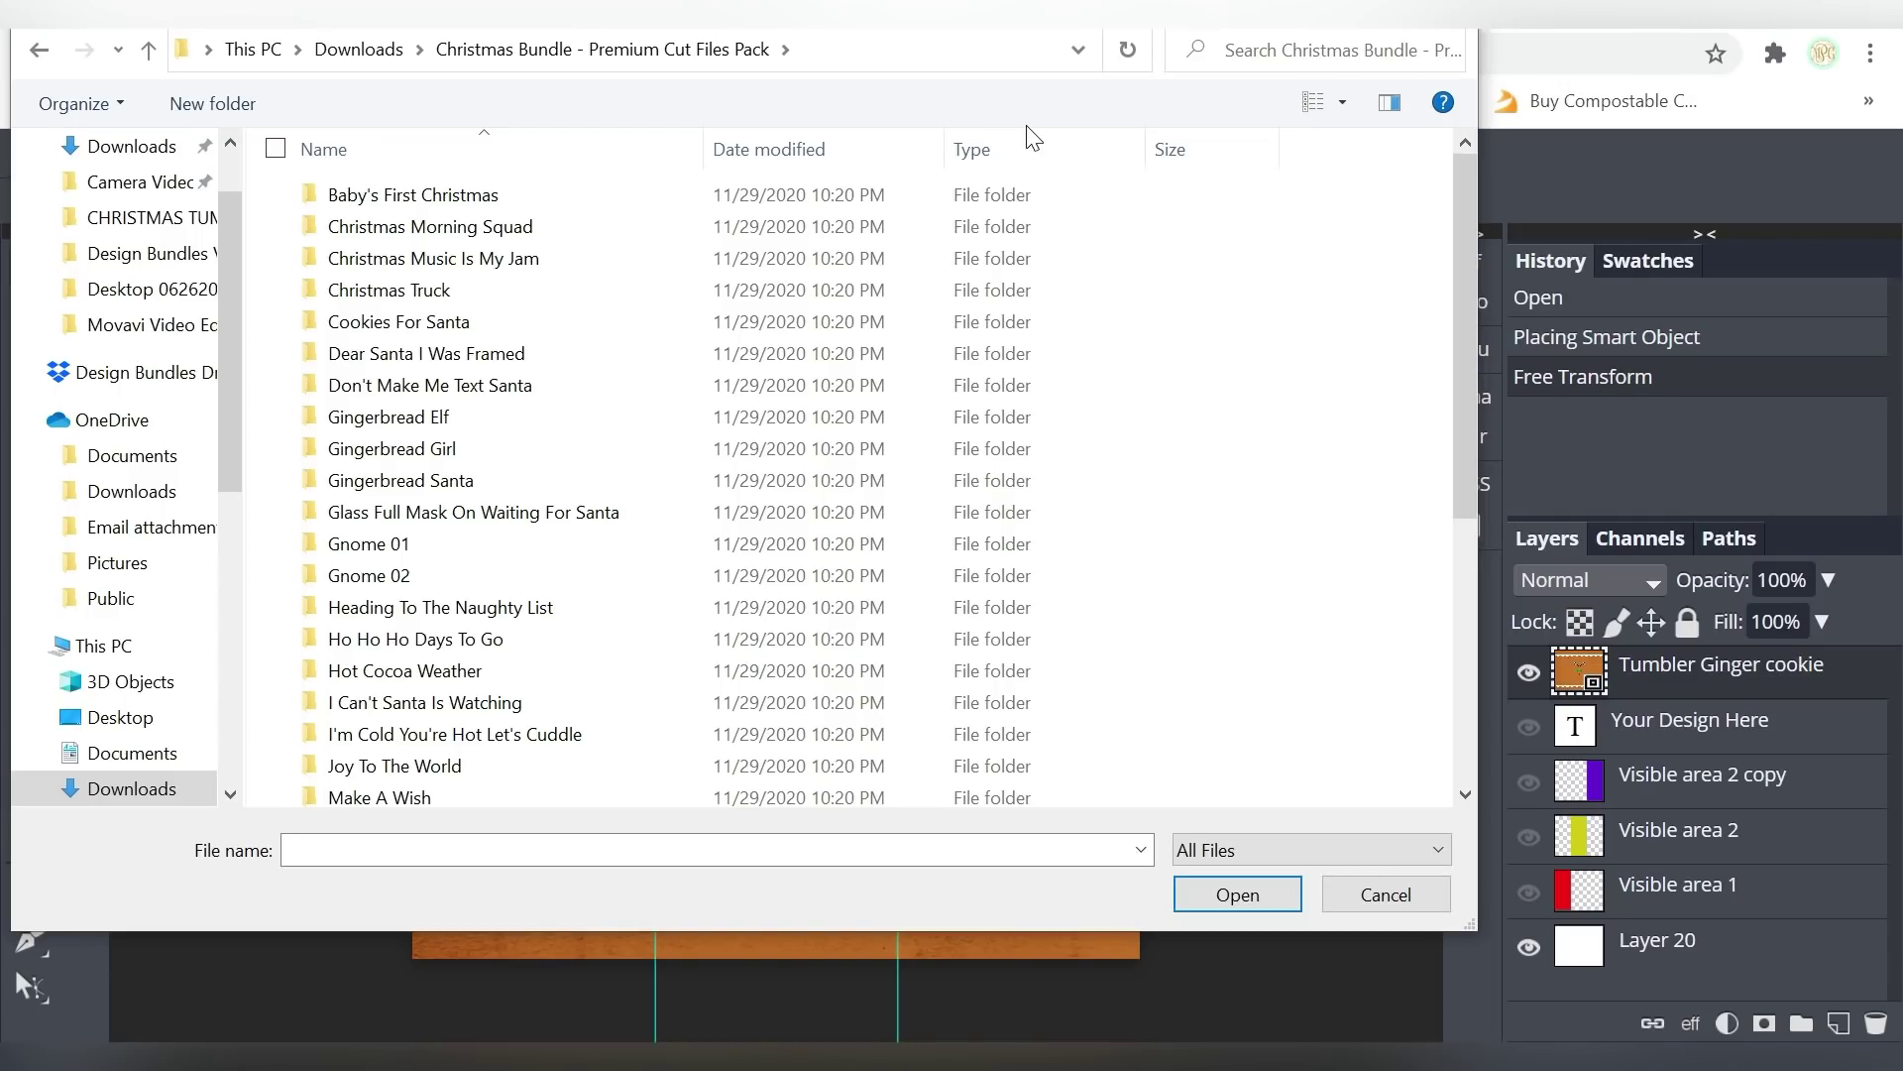
drag(1465, 337, 1465, 530)
double_click(509, 658)
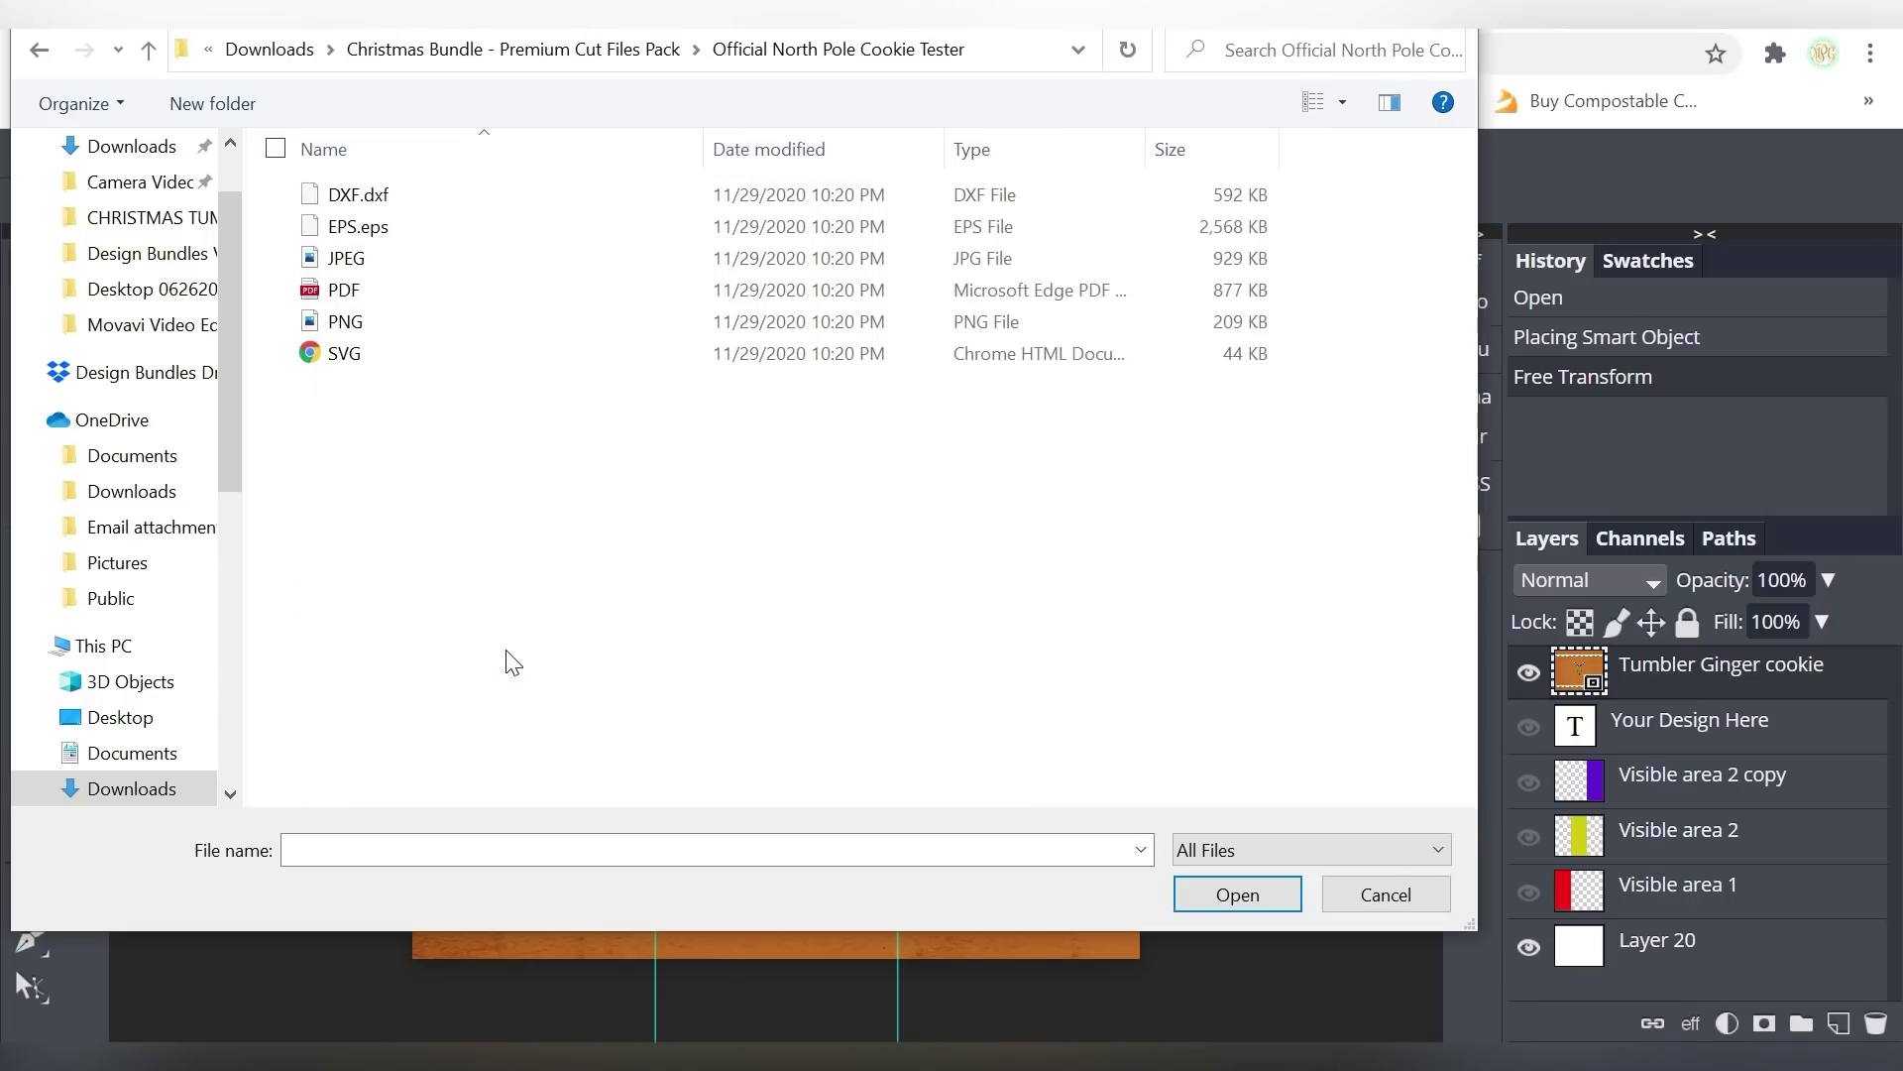
double_click(413, 325)
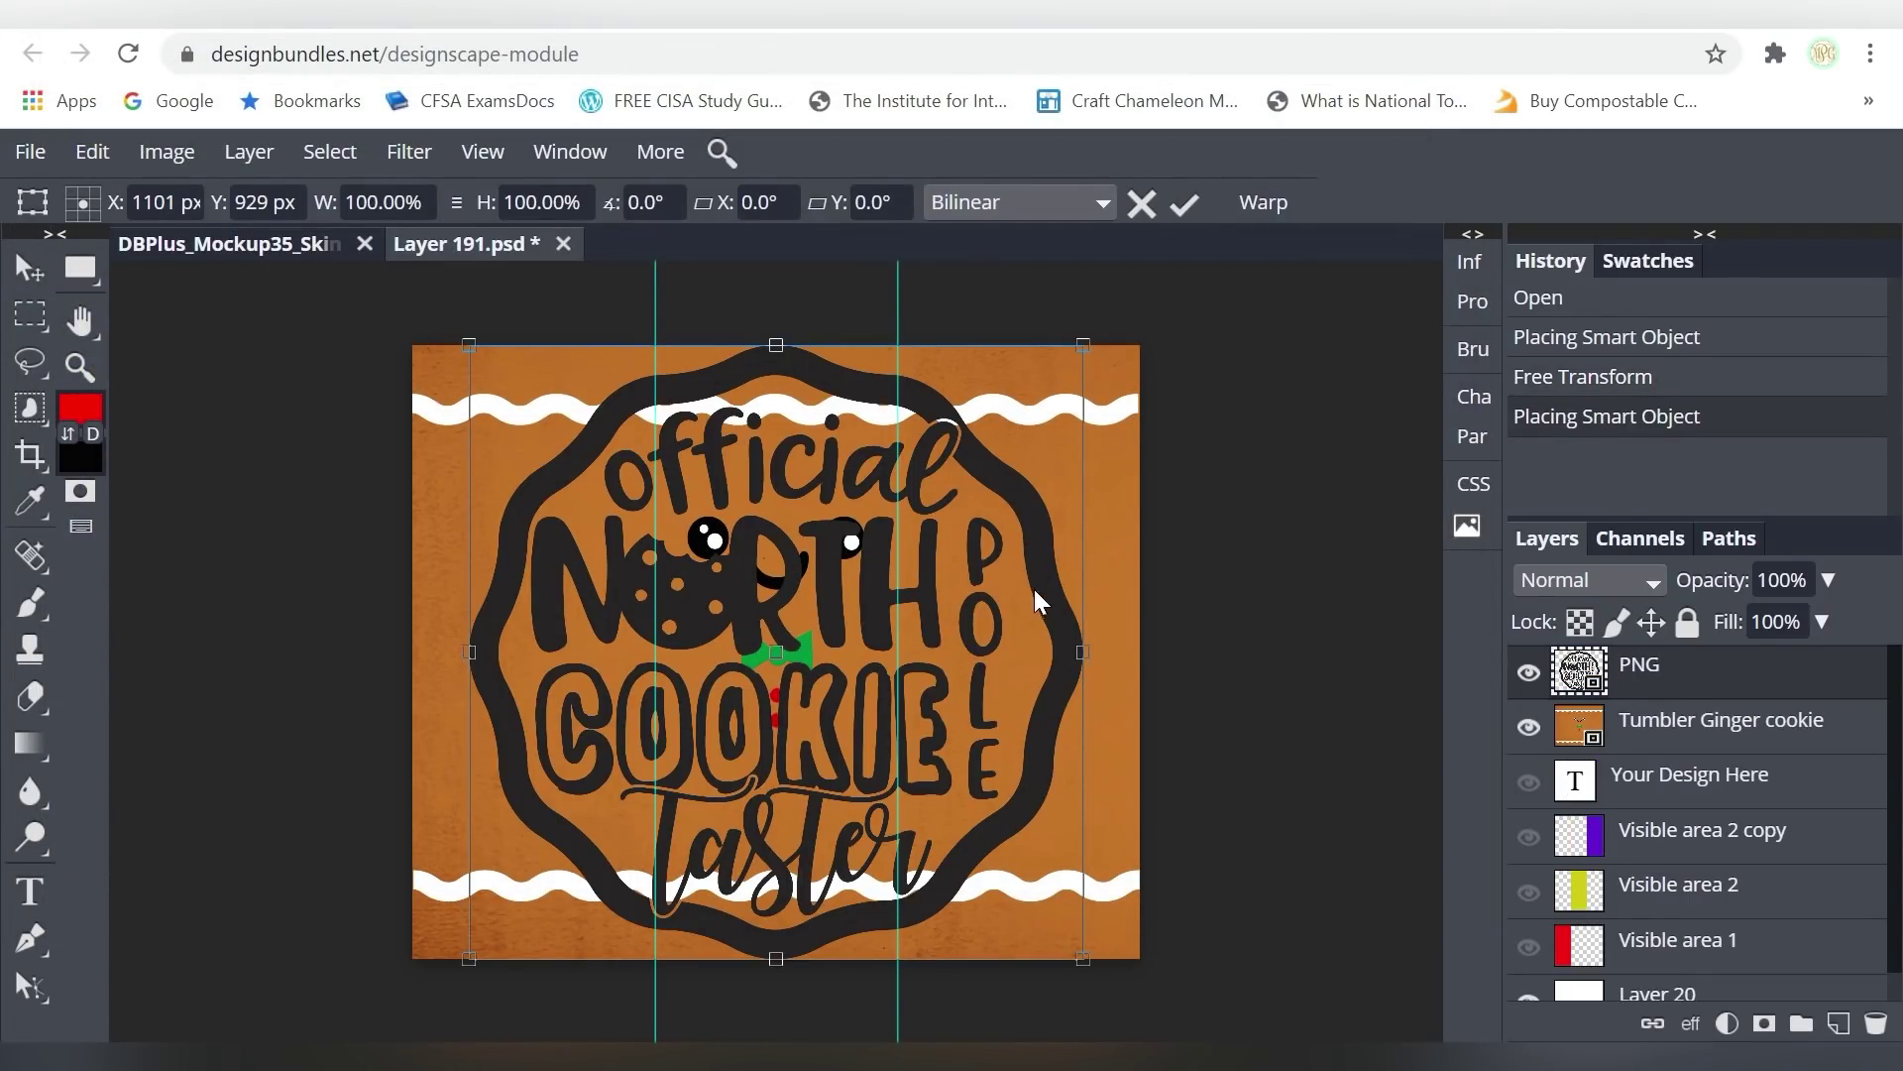
- Scale the quote to about 38%, set it on the cookie's left side, and save the smart object
drag(1086, 338, 726, 710)
drag(557, 825, 482, 609)
drag(395, 743, 411, 738)
drag(569, 595, 573, 626)
click(30, 151)
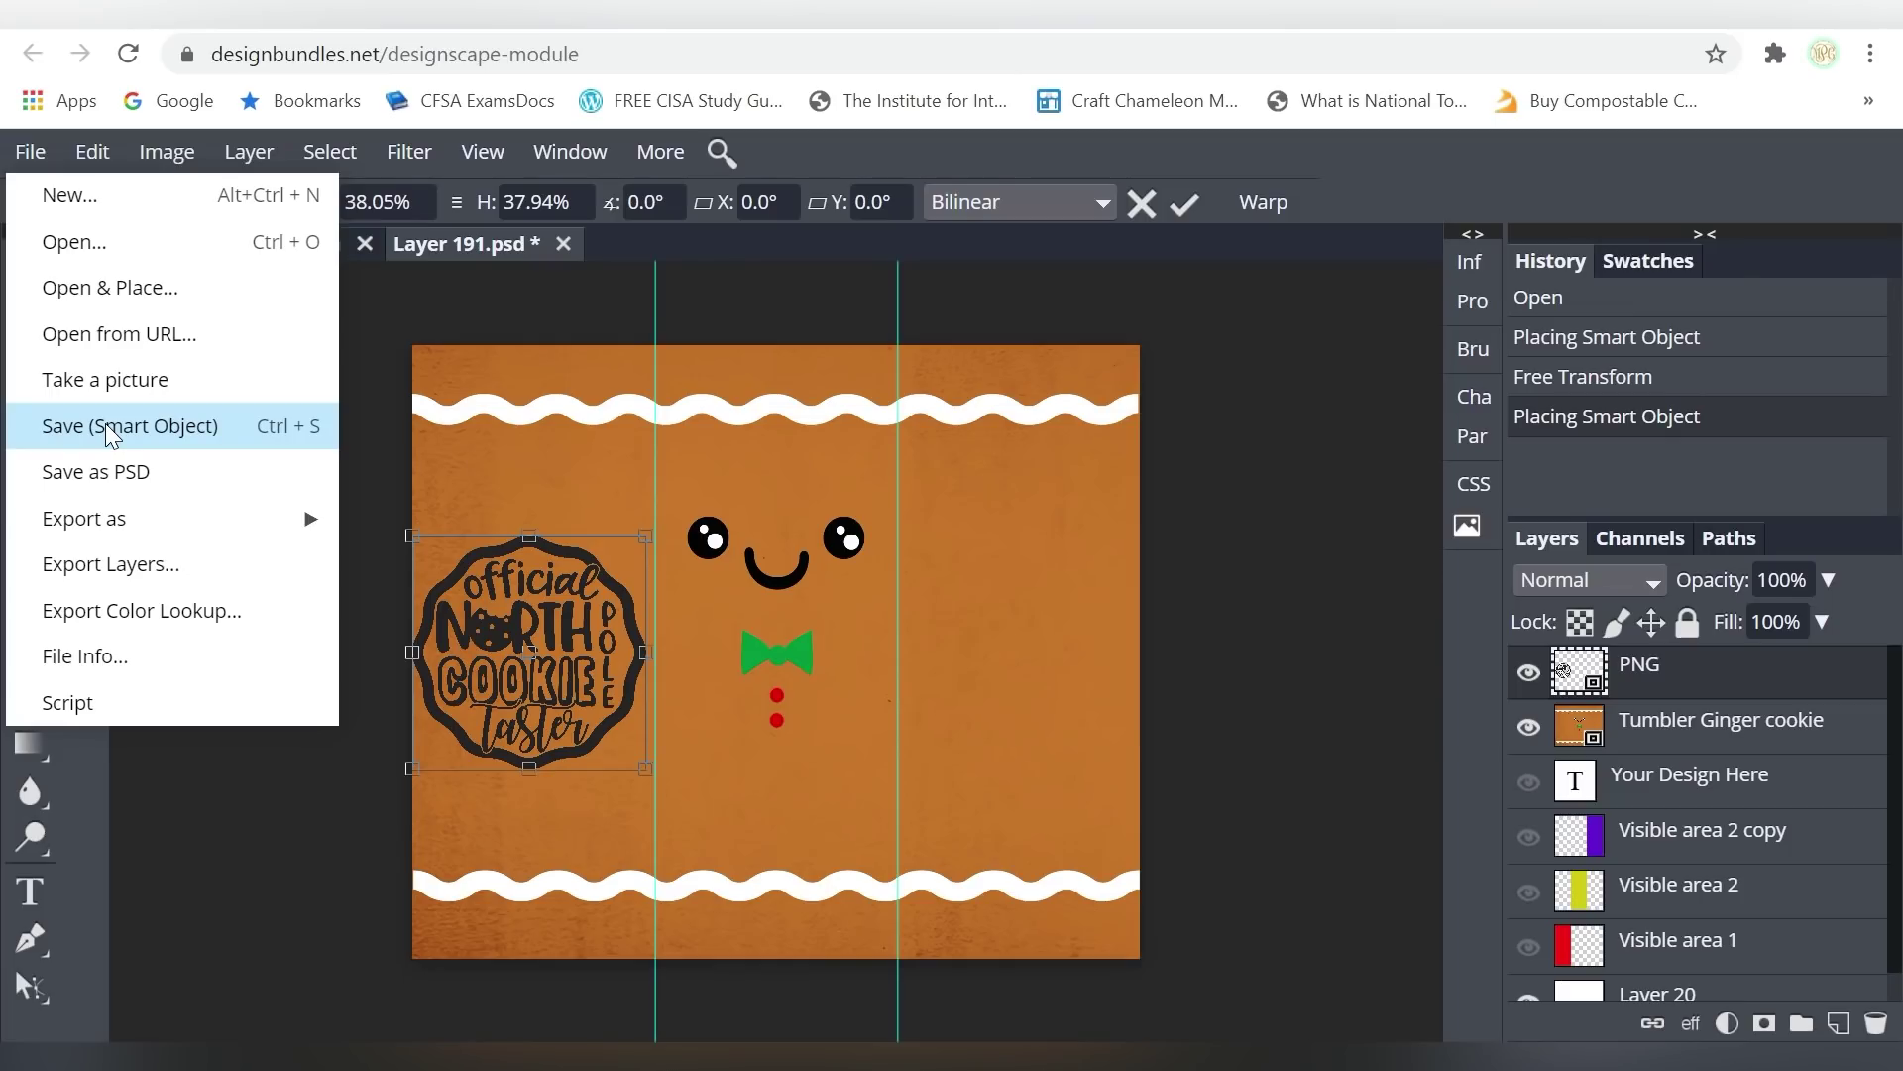
click(105, 424)
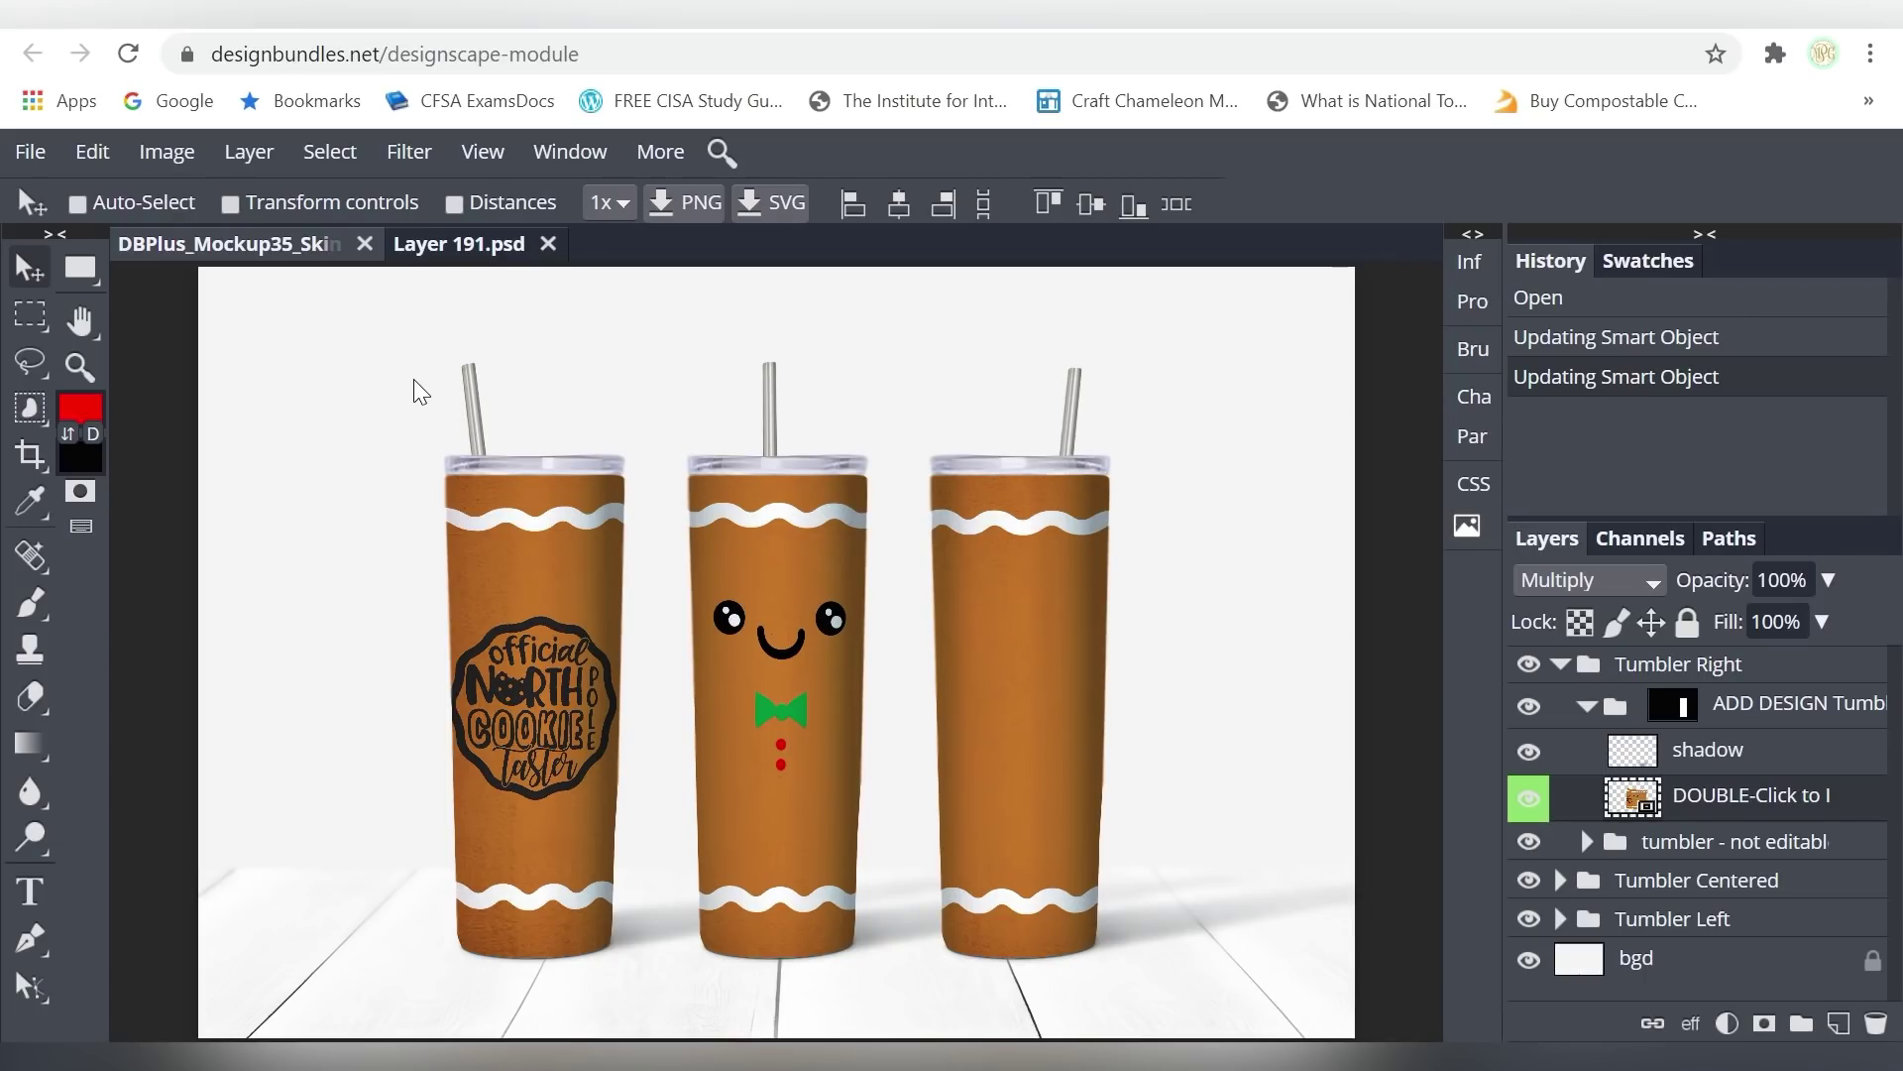
- Export the mockup as a 3500 × 2333 PNG at 100% quality
click(31, 150)
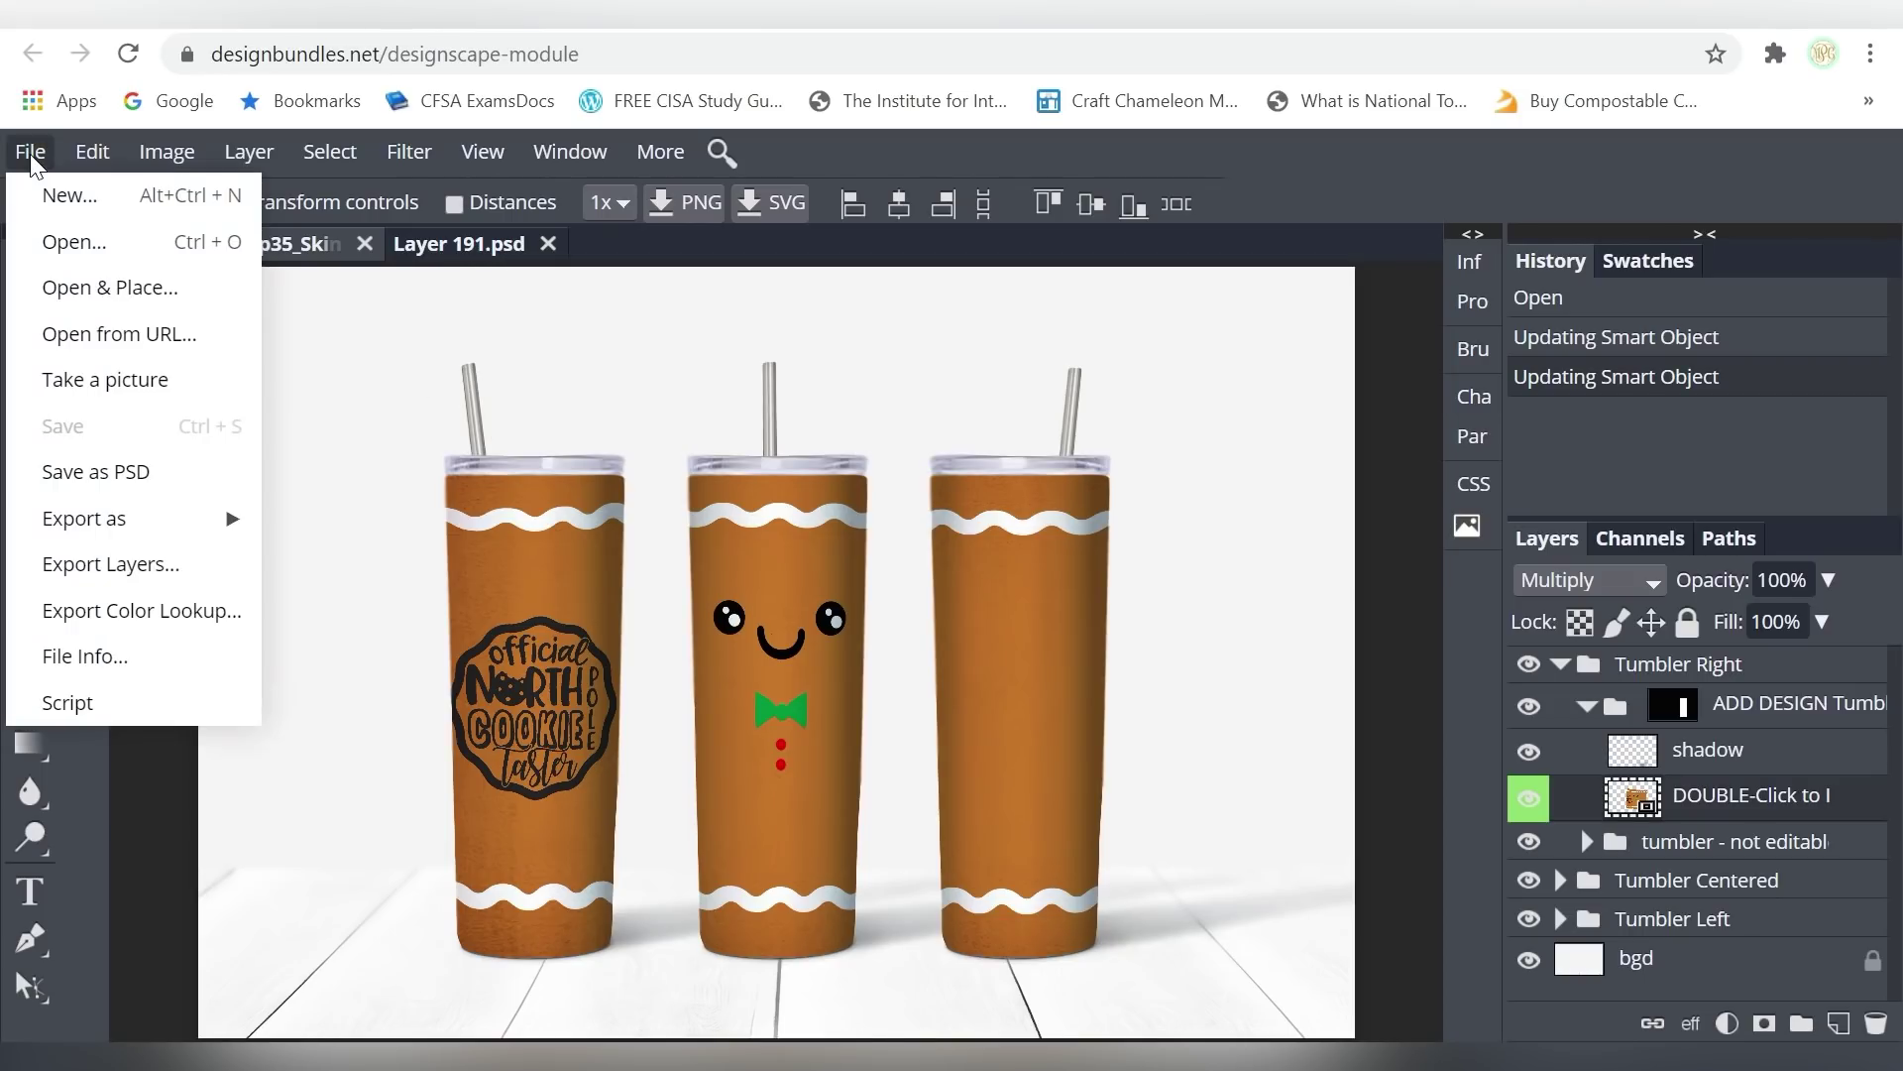
mouse_move(228, 519)
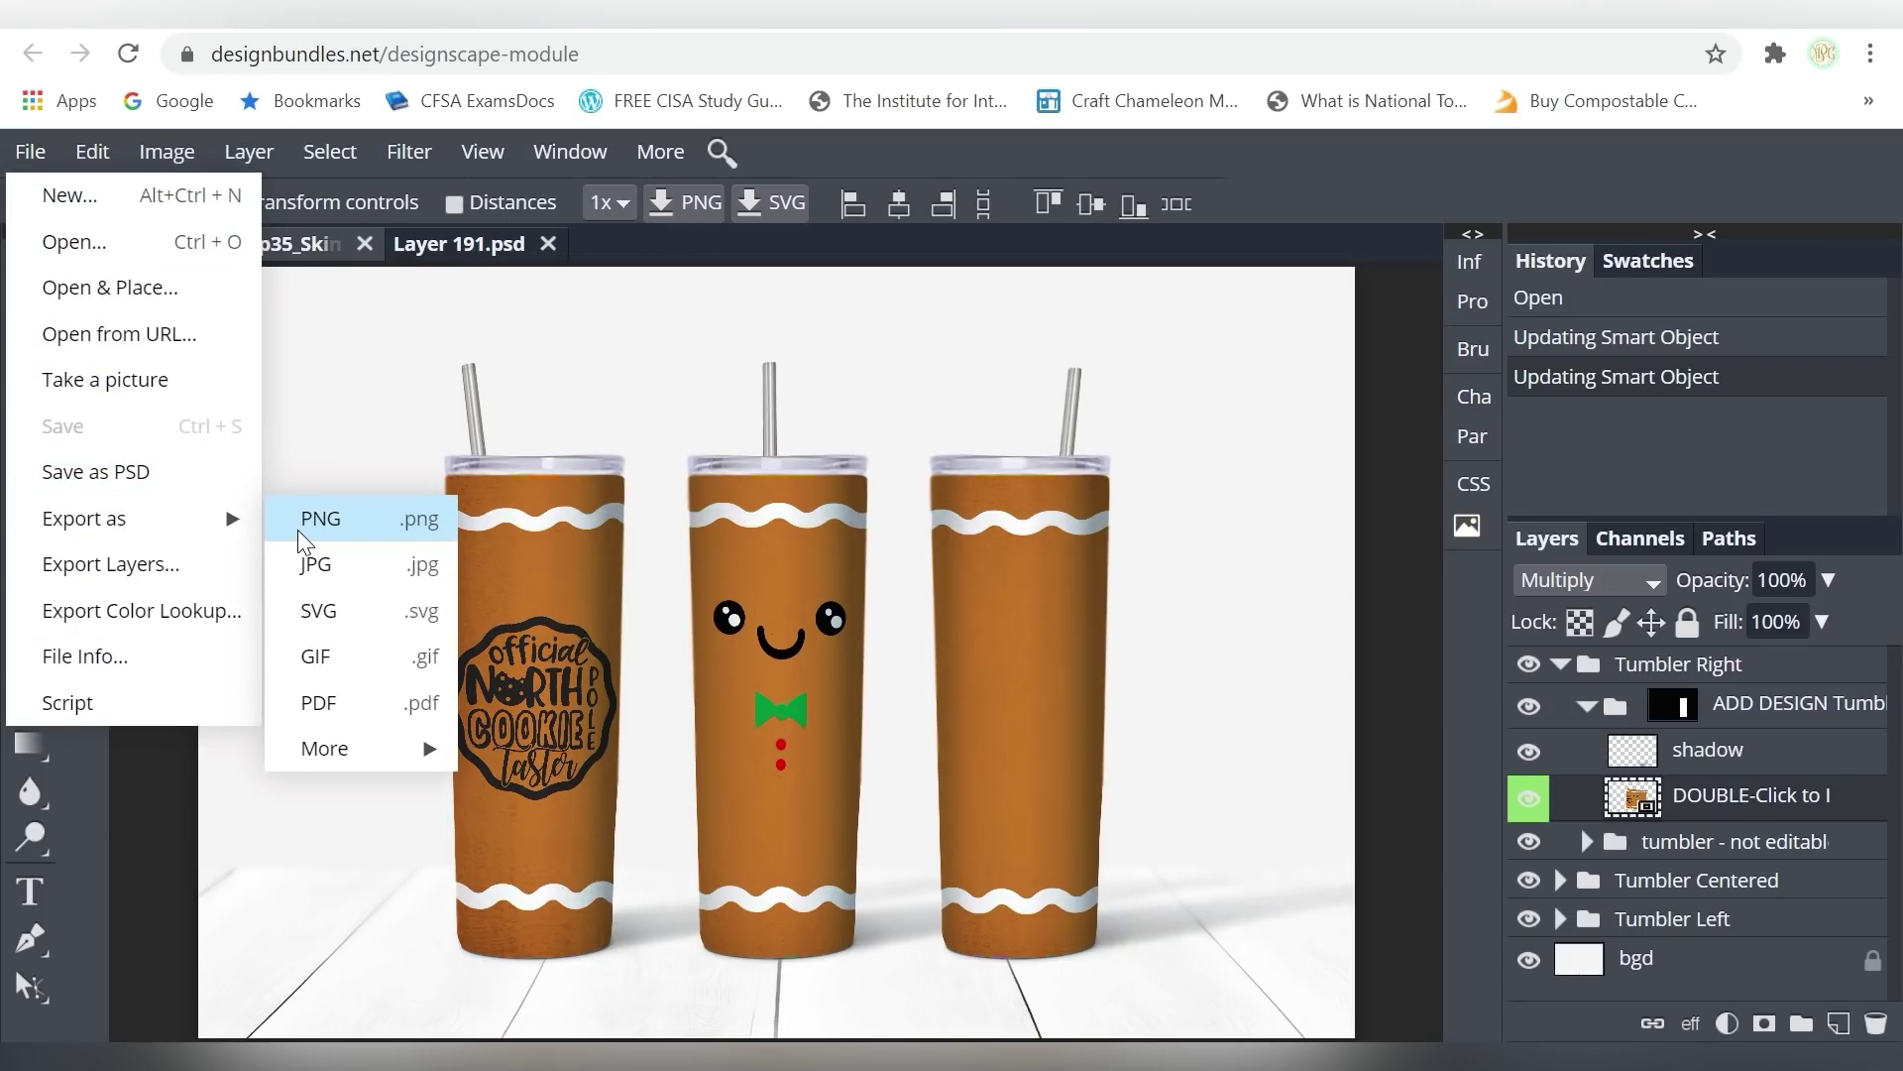
click(337, 519)
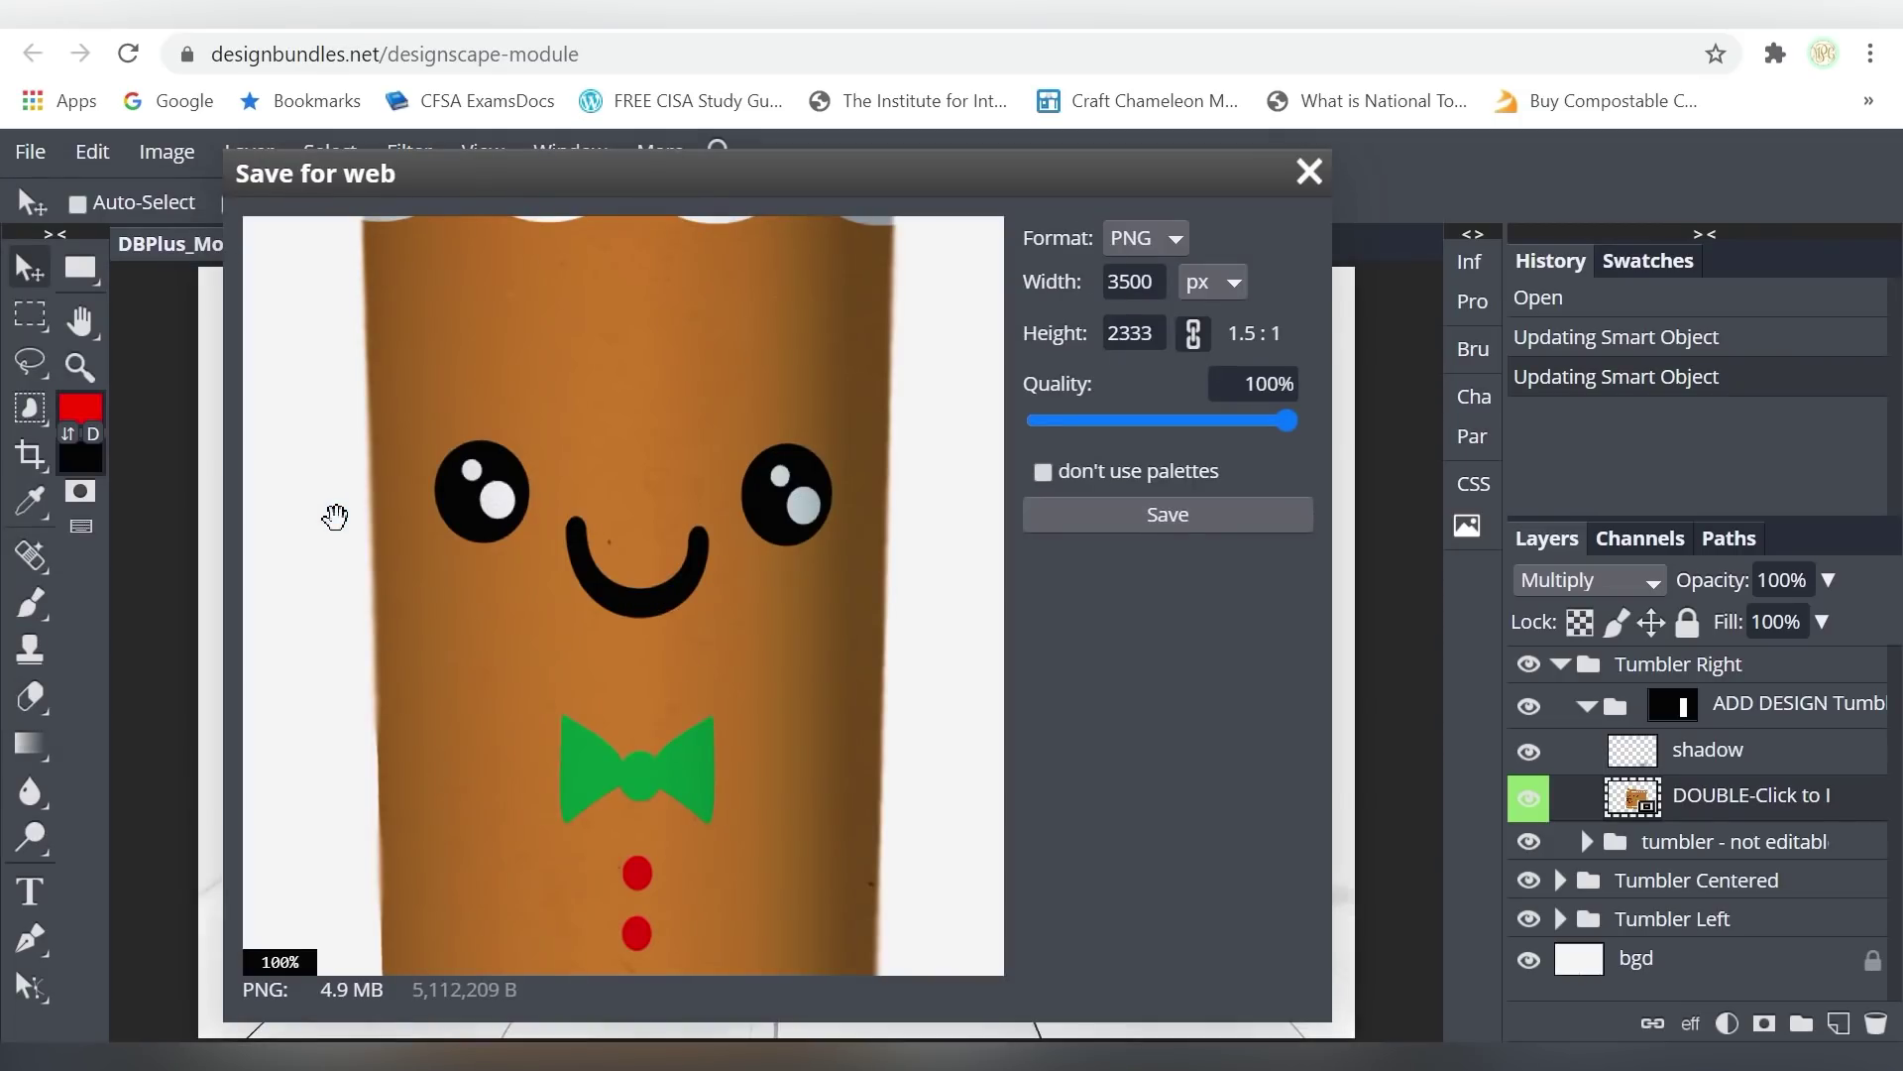
click(1150, 514)
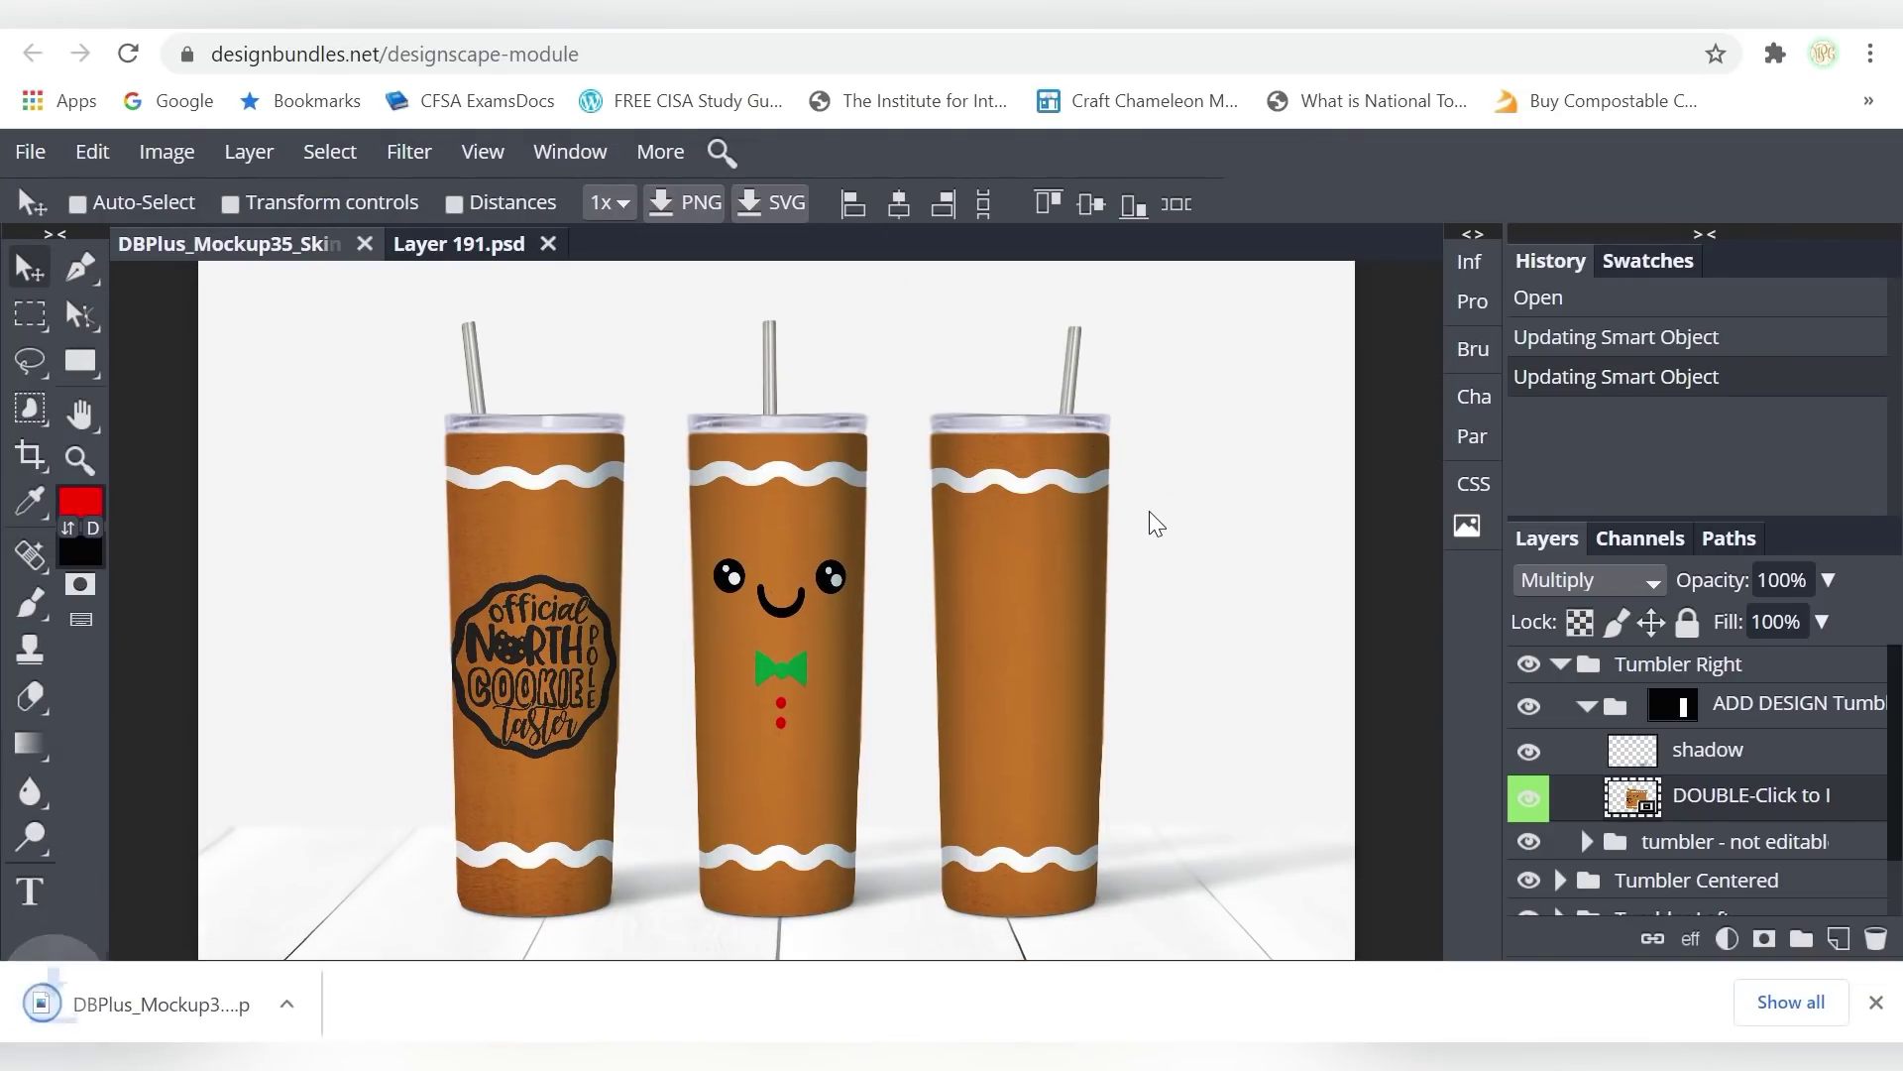
click(178, 1008)
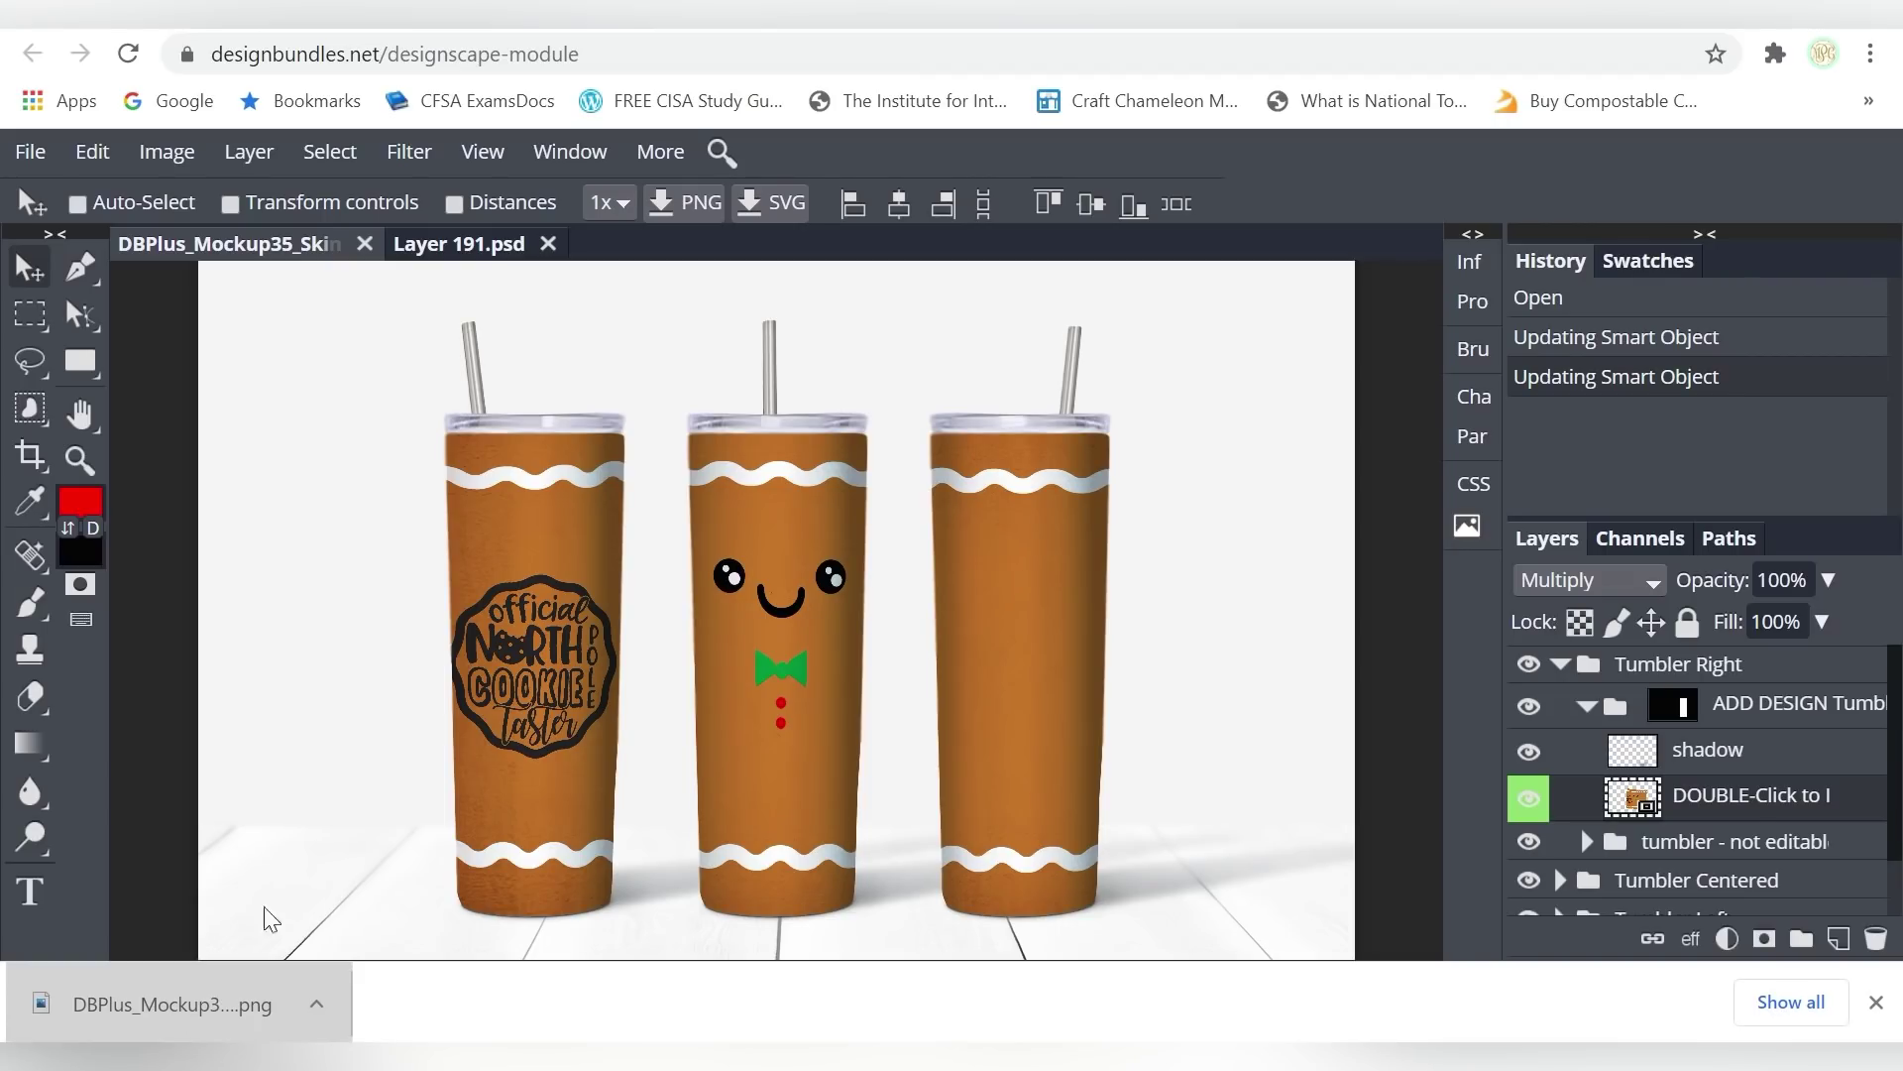
- Open the downloaded gingerbread mockup PNG from Chrome's download bar in Photos
click(198, 1007)
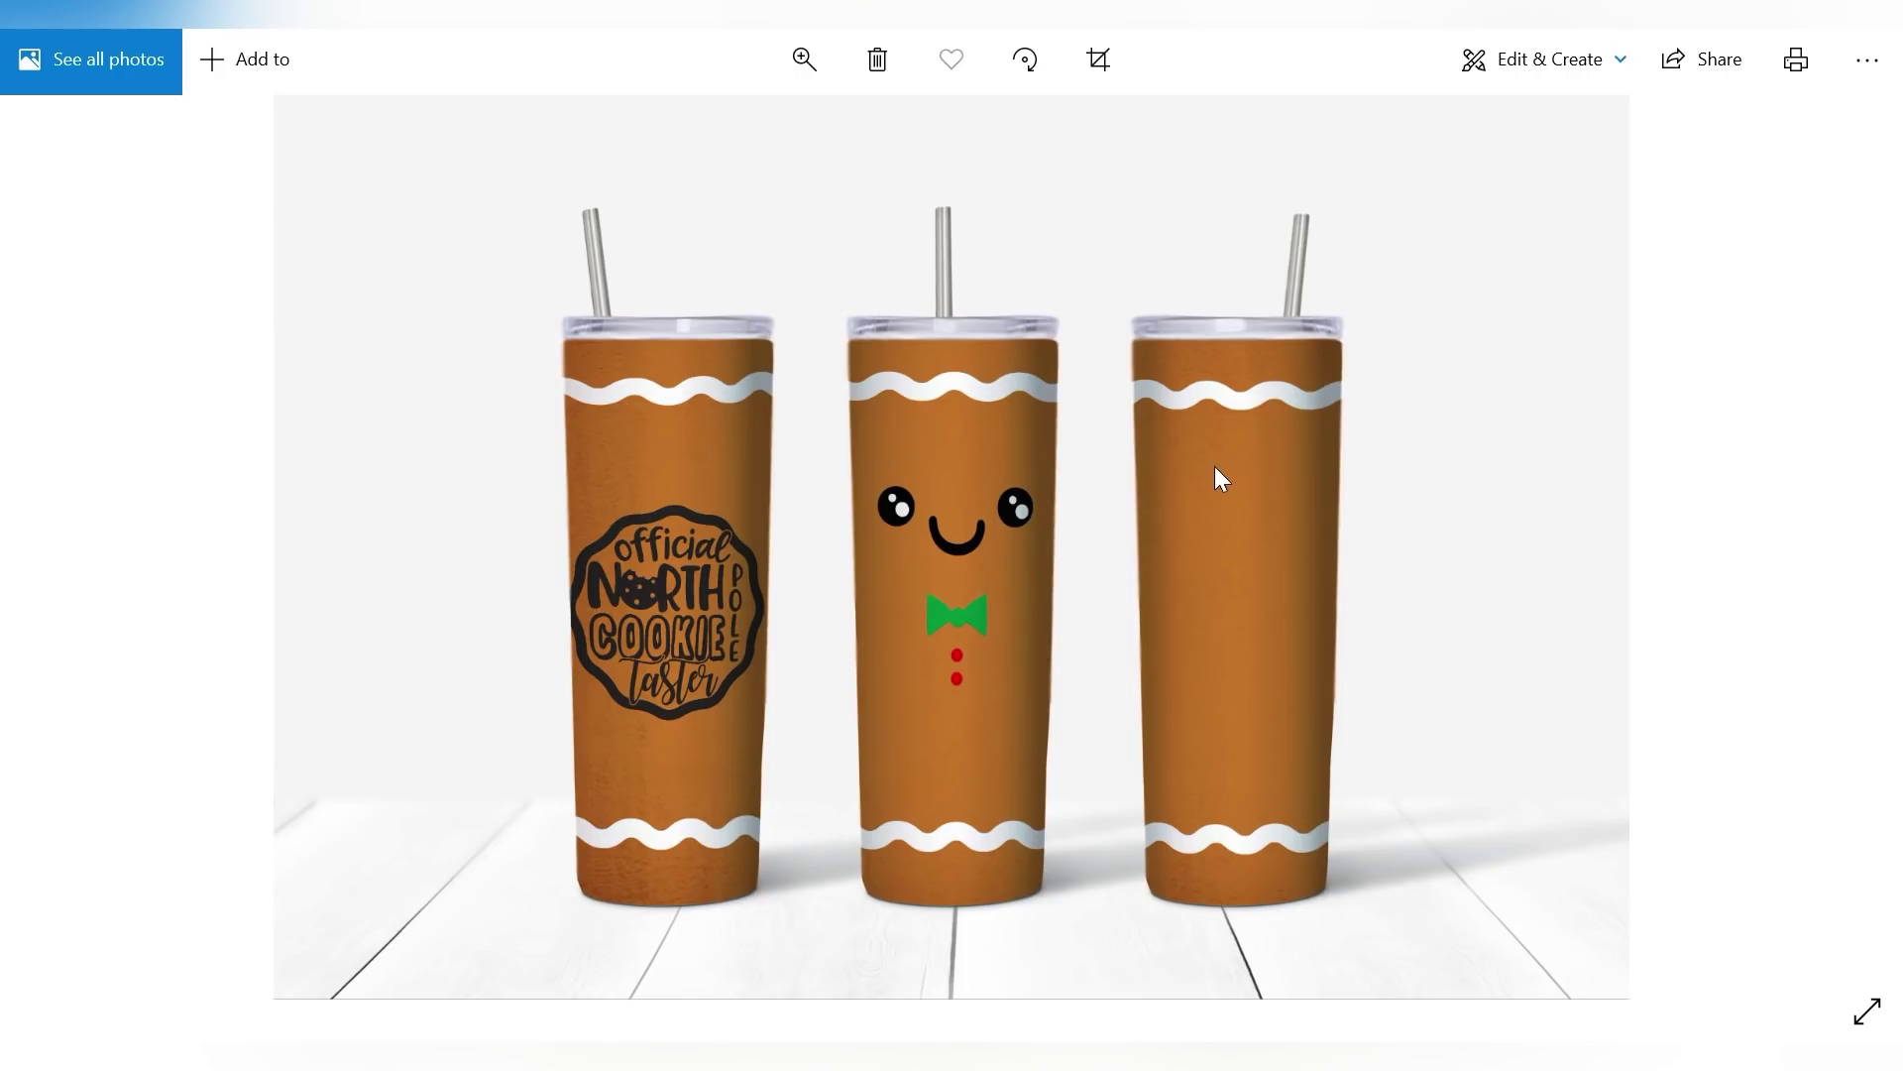
key(alt+Tab)
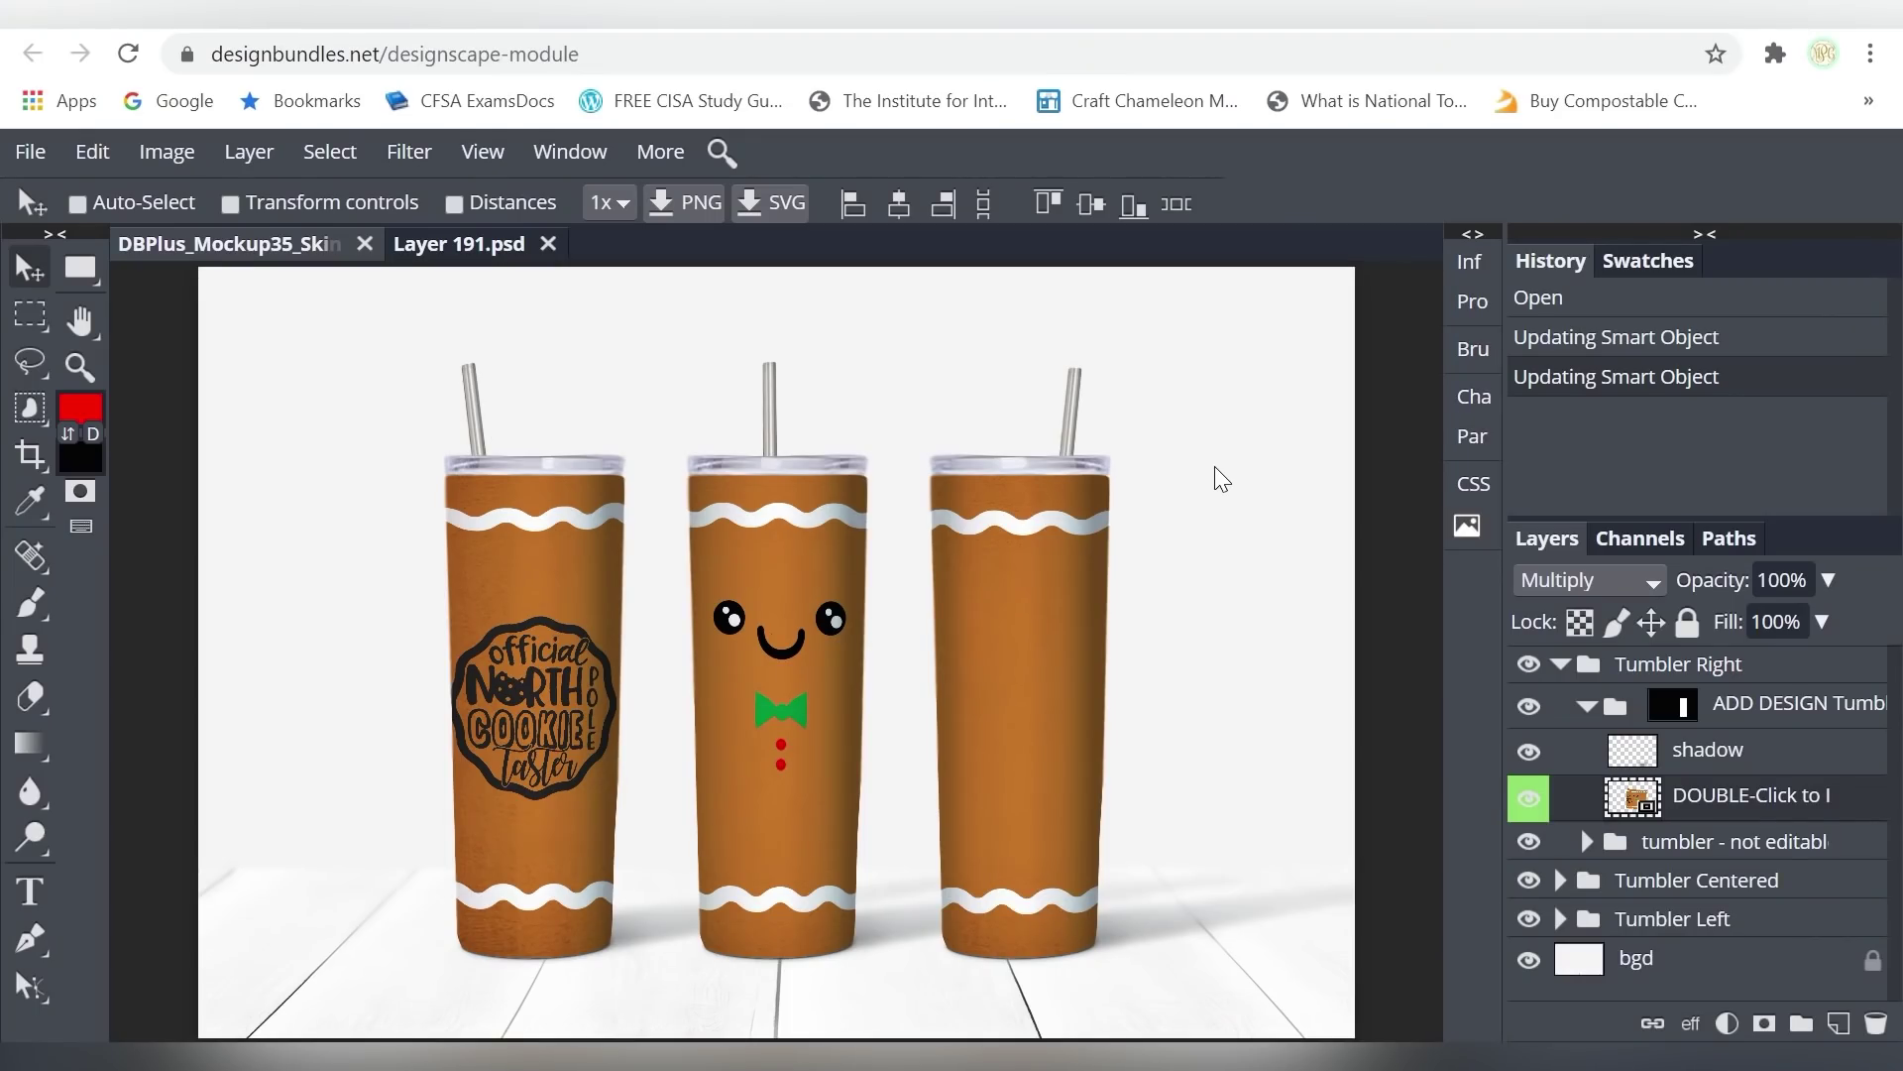